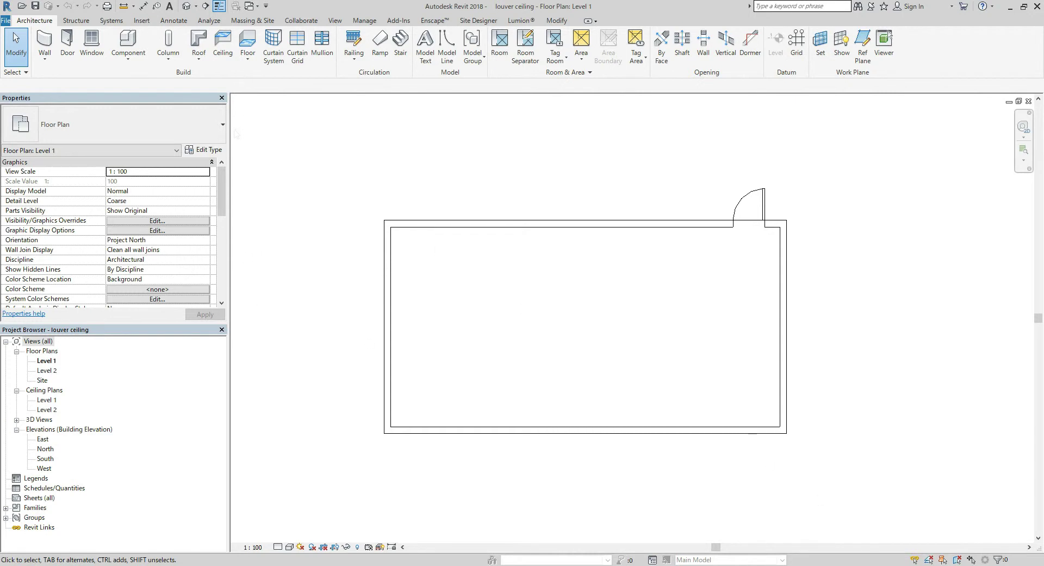
Inspect the building's exterior in the 3D view and return to the Level 1 floor plan.
{"action": "scroll", "coordinate": [451, 294], "scroll_direction": "down", "scroll_amount": 2}
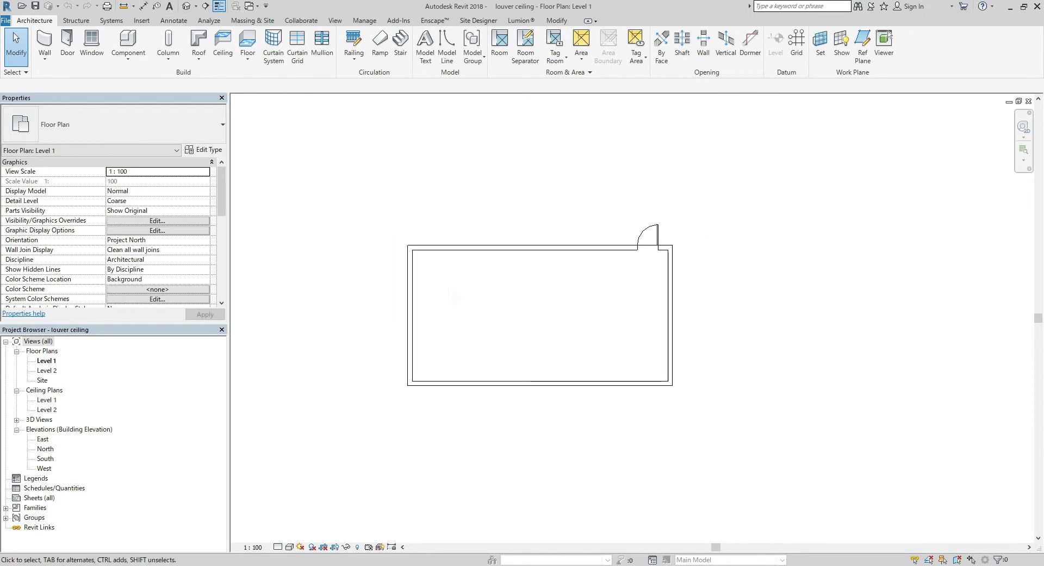
{"action": "left_click", "coordinate": [186, 6]}
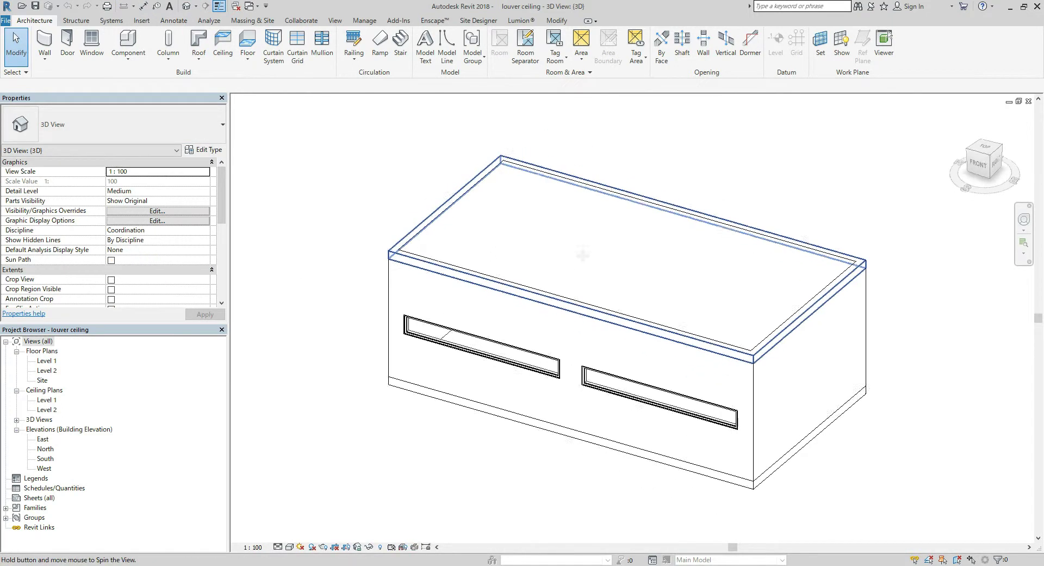
{"action": "middle_click_drag", "start_coordinate": [583, 254], "coordinate": [555, 256], "text": "shift"}
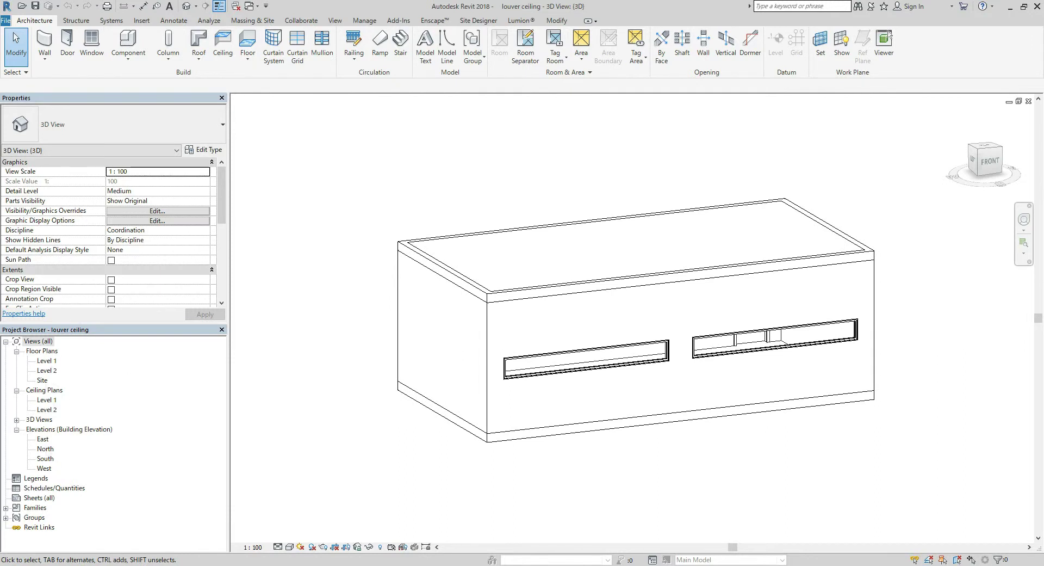
{"action": "double_click", "coordinate": [47, 360]}
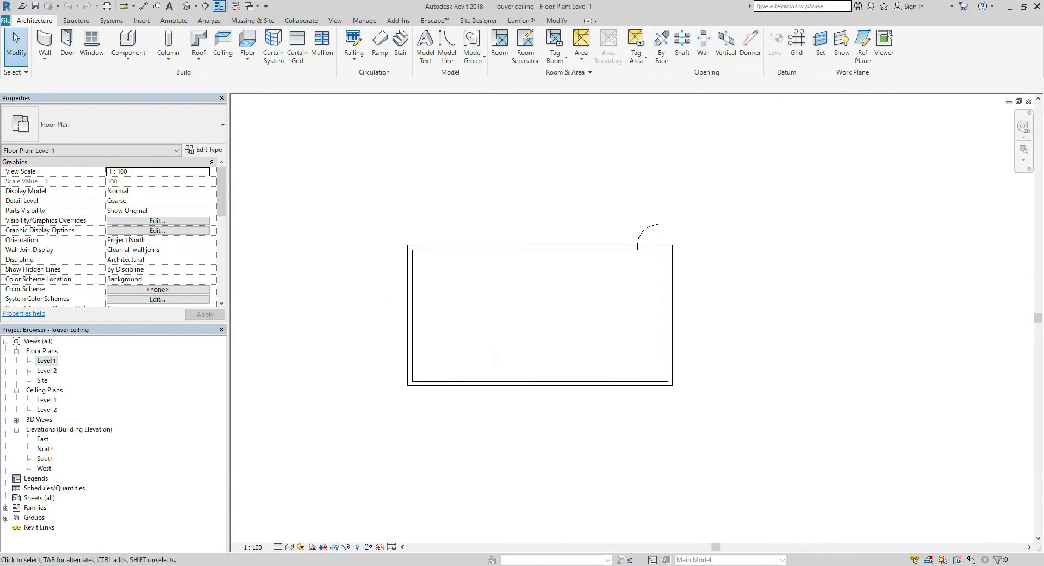
{"action": "middle_click_drag", "start_coordinate": [548, 316], "coordinate": [570, 312]}
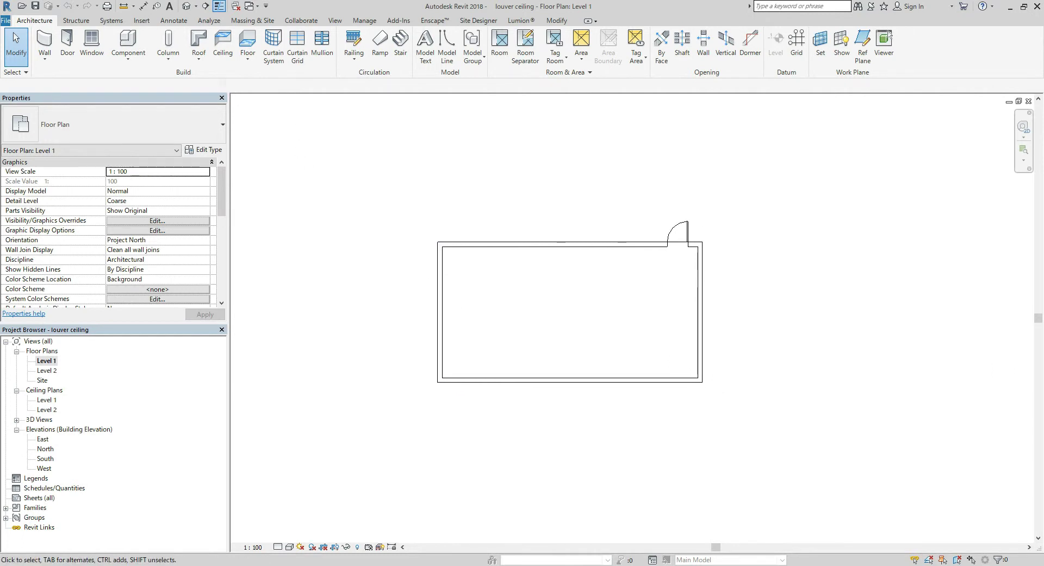
Start a roof by footprint based on Level 1 and use the Sloped Glazing type for it.
{"action": "scroll", "coordinate": [455, 216], "scroll_direction": "up", "scroll_amount": 1}
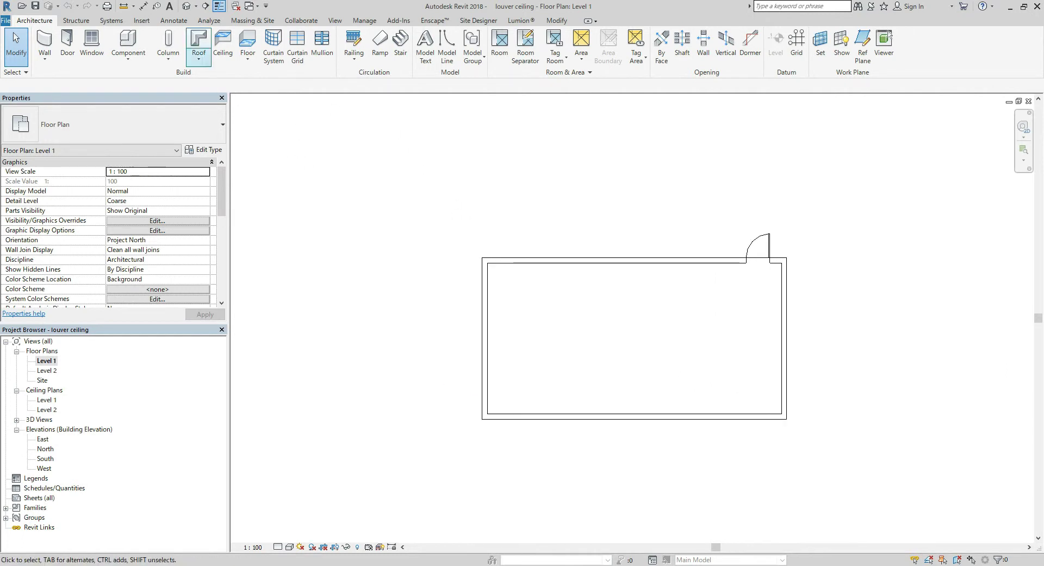
{"action": "left_click", "coordinate": [199, 57]}
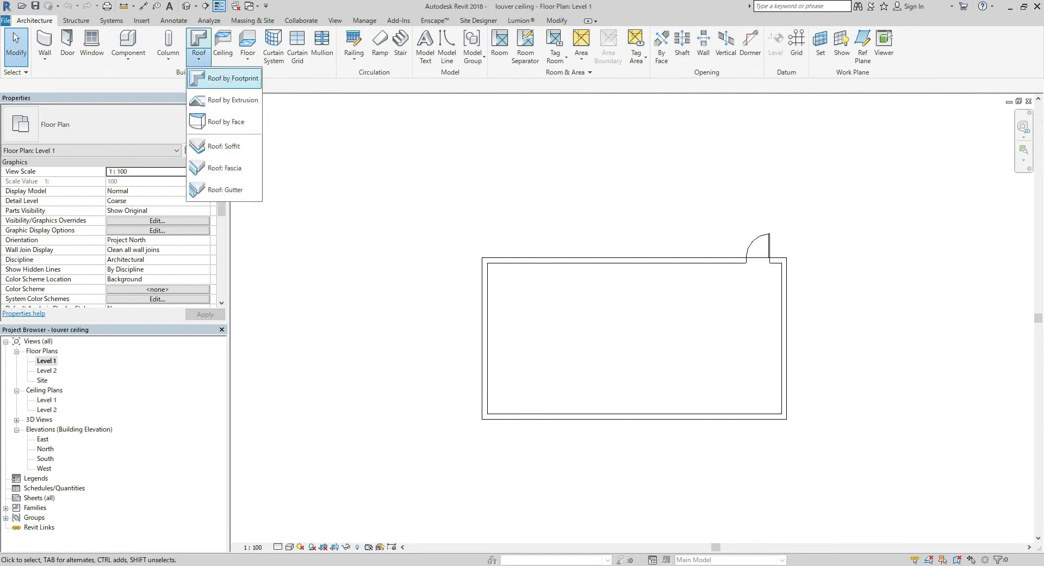
{"action": "left_click", "coordinate": [231, 78]}
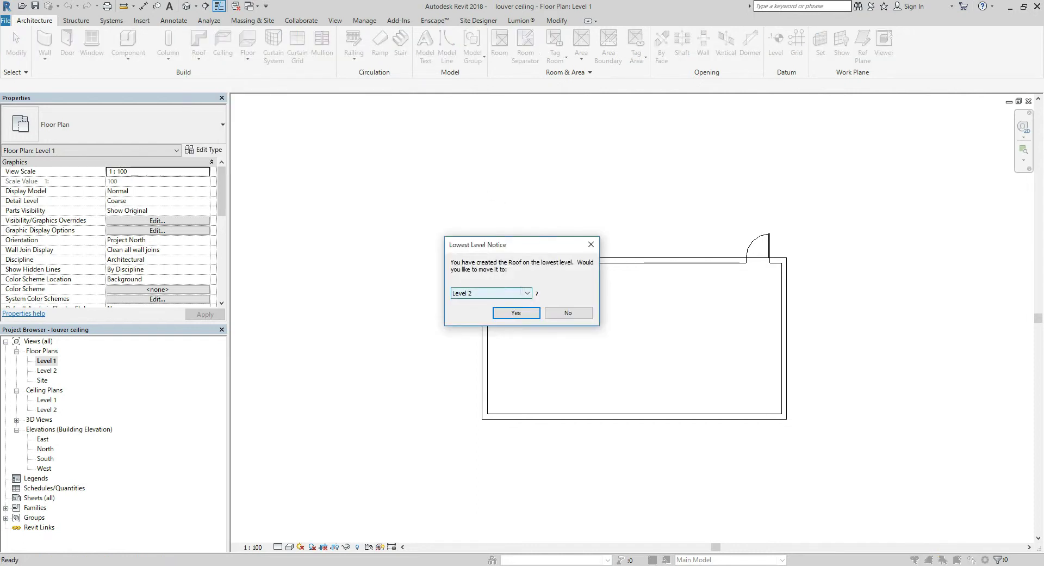
{"action": "left_click", "coordinate": [491, 293]}
{"action": "left_click", "coordinate": [478, 300]}
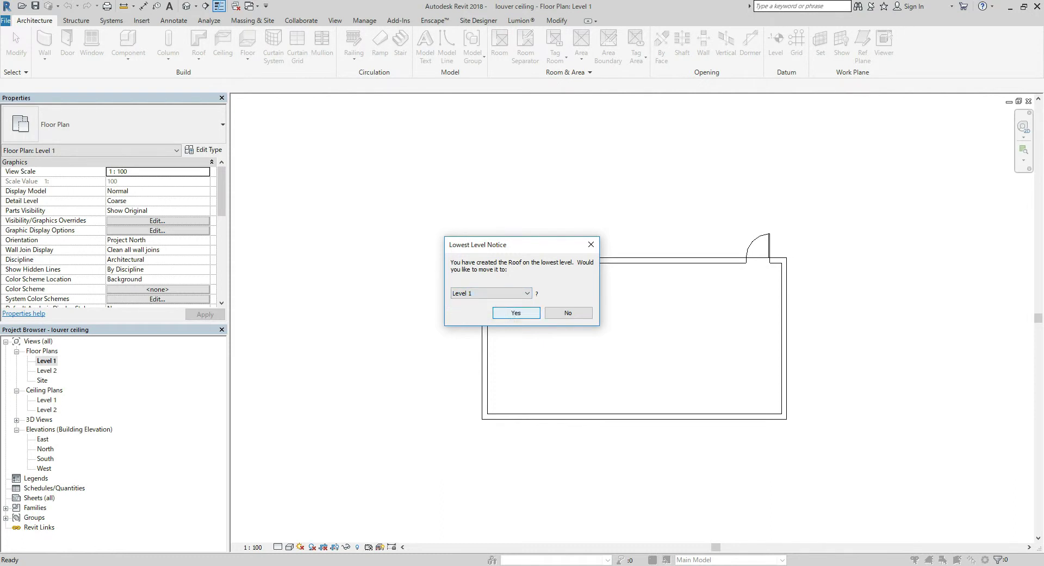
{"action": "left_click", "coordinate": [516, 312]}
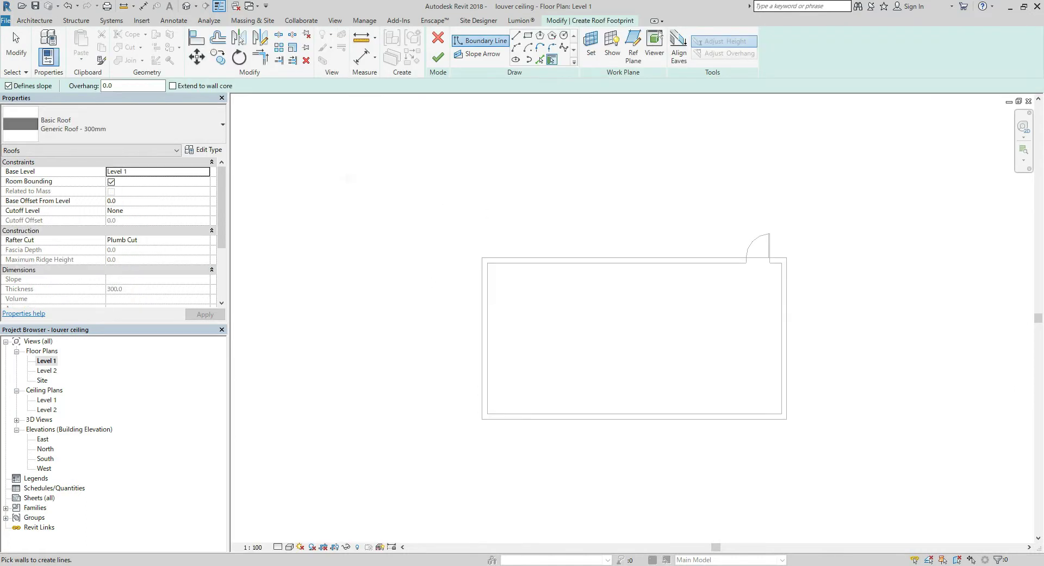
{"action": "left_click", "coordinate": [131, 125]}
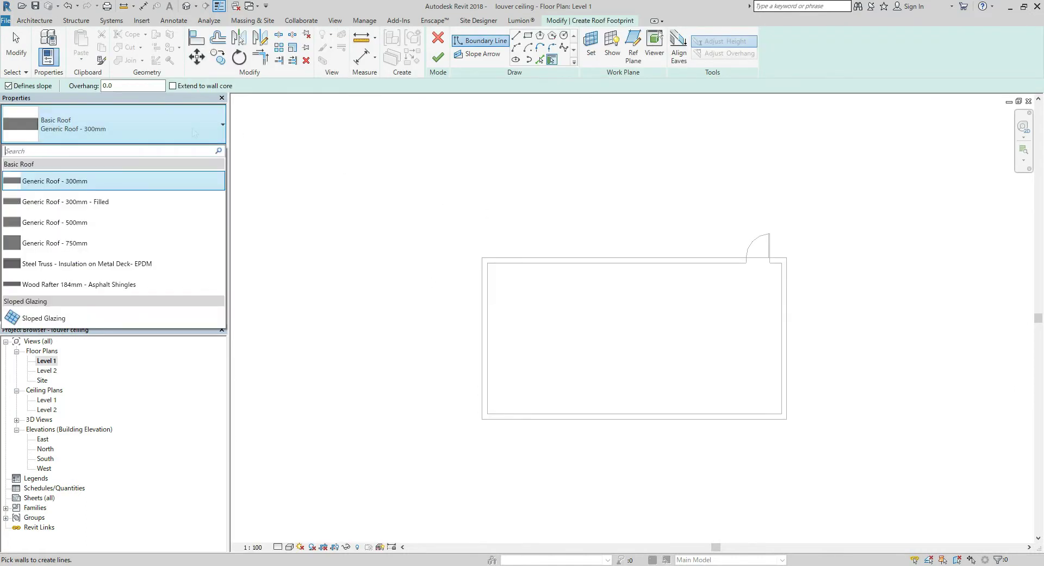
{"action": "left_click", "coordinate": [157, 317]}
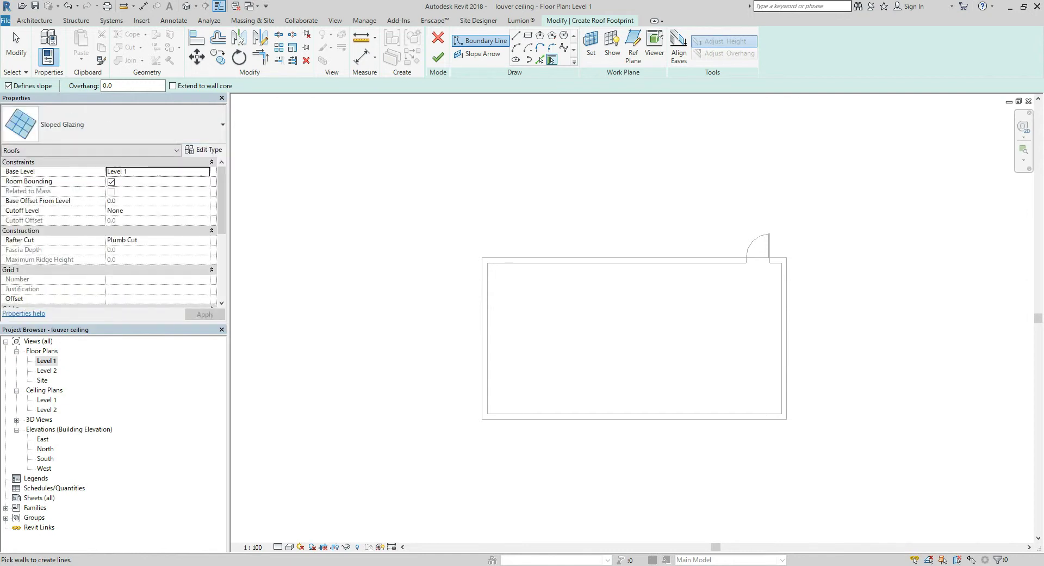
Duplicate the Sloped Glazing type under the name "louver ceiling".
{"action": "left_click", "coordinate": [203, 150]}
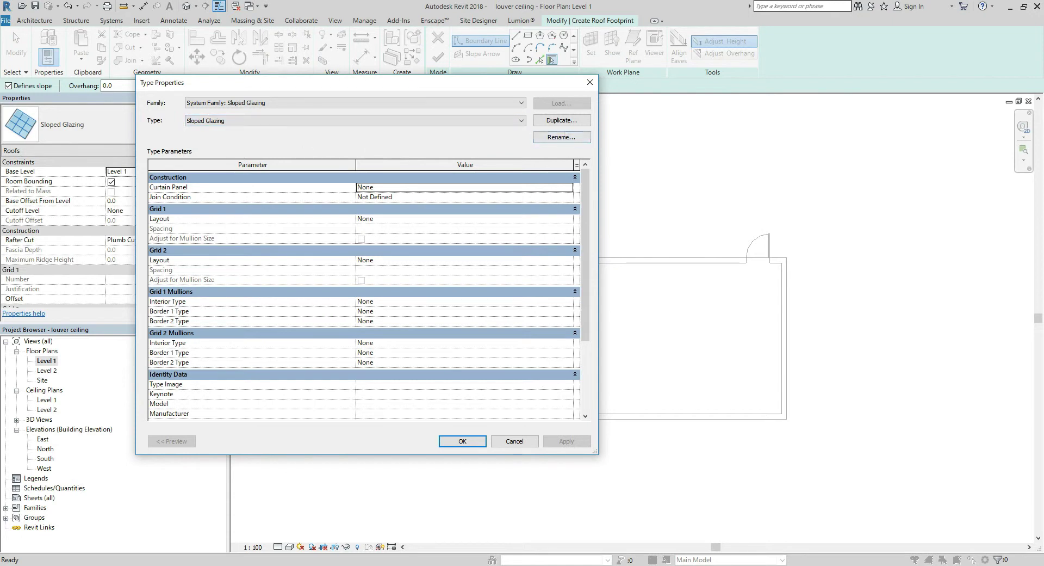
{"action": "left_click", "coordinate": [561, 120]}
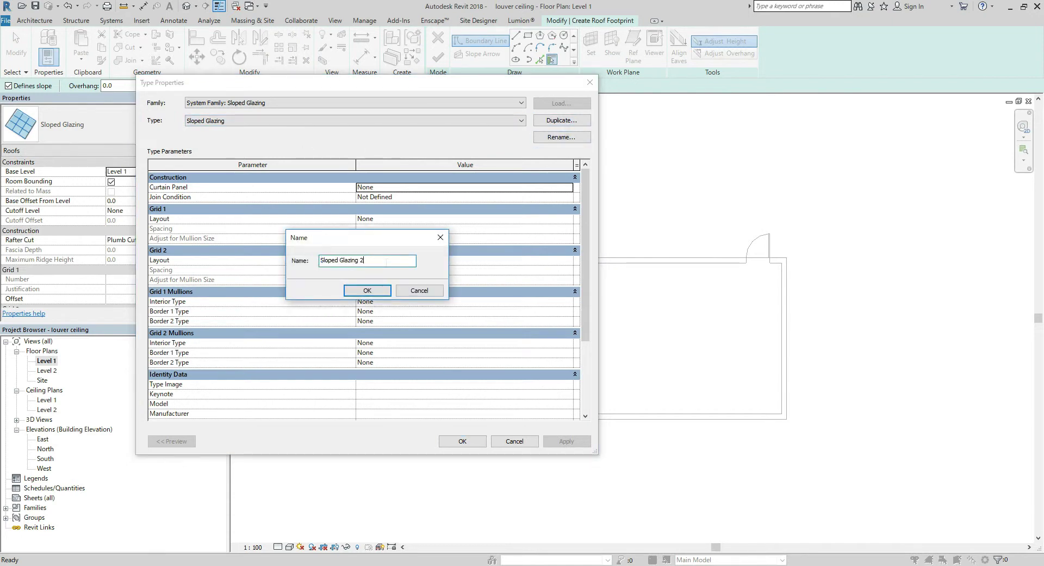
{"action": "type", "text": "louver"}
{"action": "key", "text": "Return"}
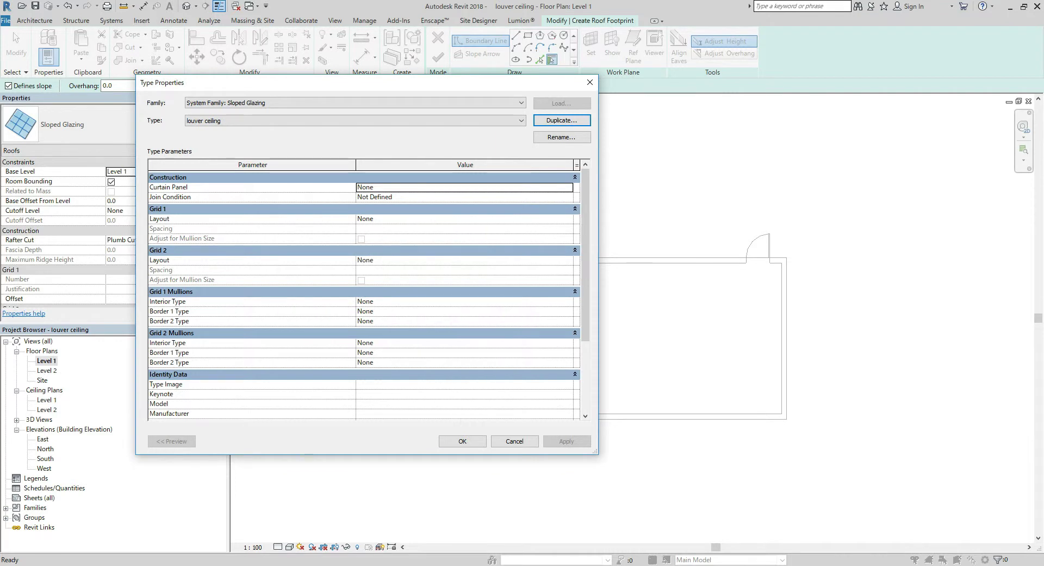
{"action": "key", "text": "Return"}
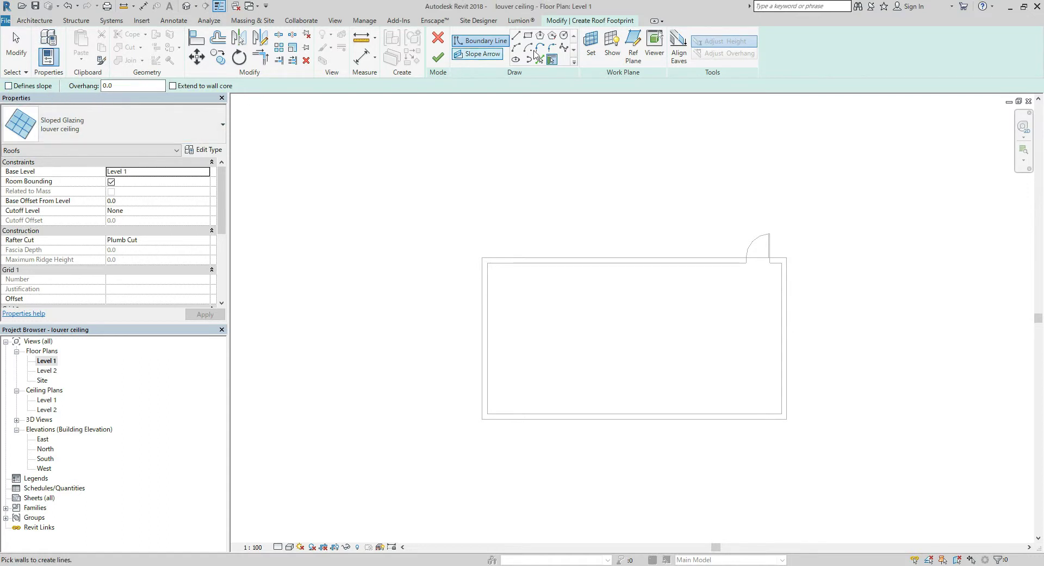
Sketch a rectangular roof boundary along the inner faces of the room's walls, with Defines slope turned off.
{"action": "scroll", "coordinate": [549, 224], "scroll_direction": "up", "scroll_amount": 2}
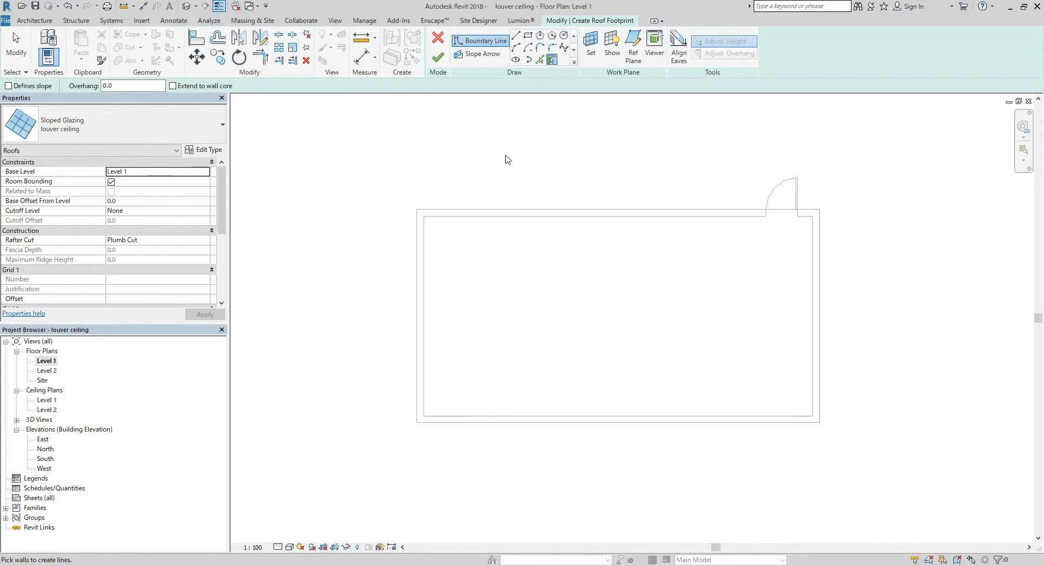
{"action": "left_click", "coordinate": [528, 35]}
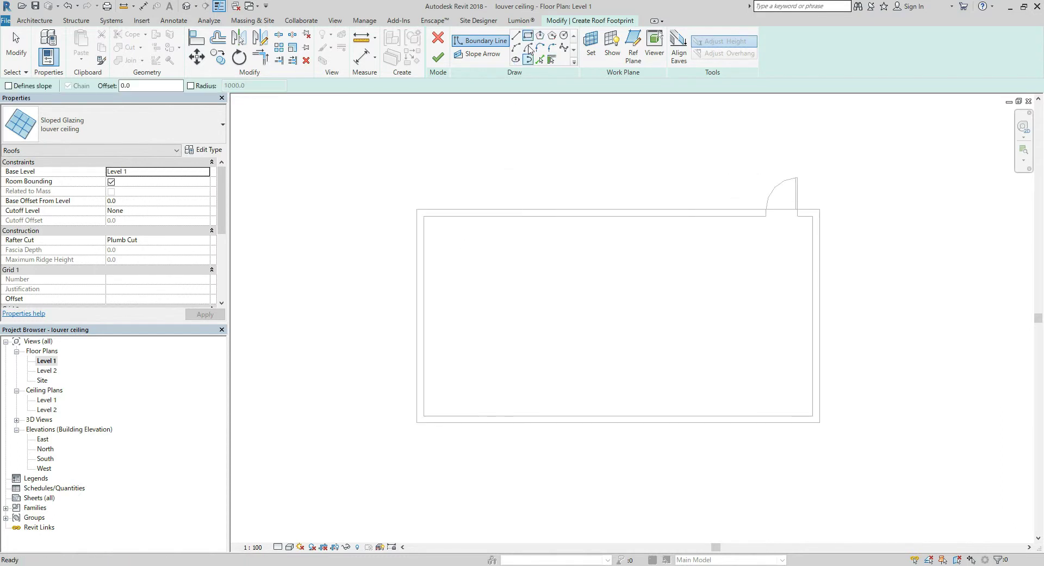
{"action": "left_click", "coordinate": [424, 216]}
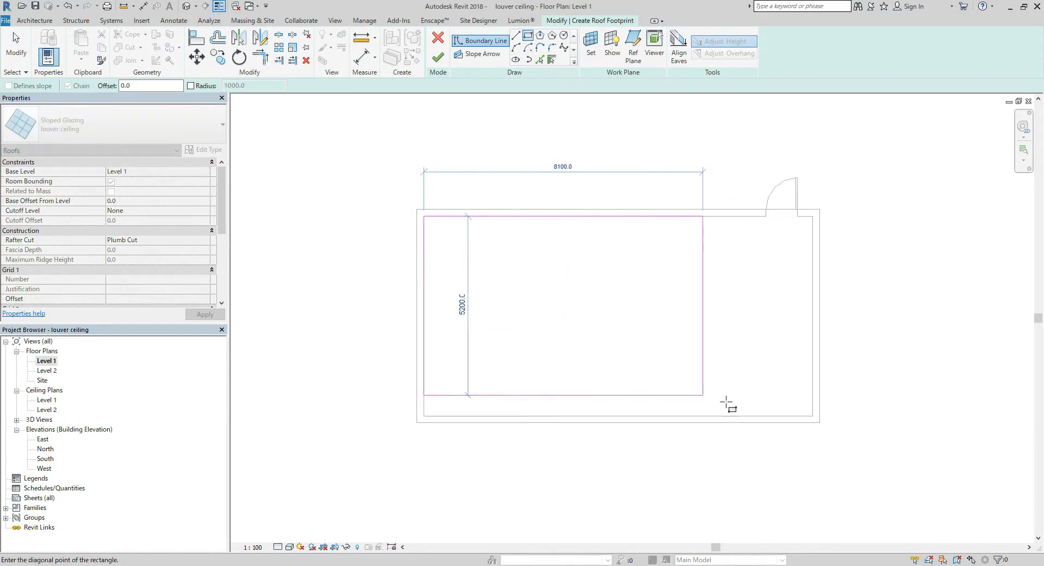
{"action": "left_click", "coordinate": [812, 415]}
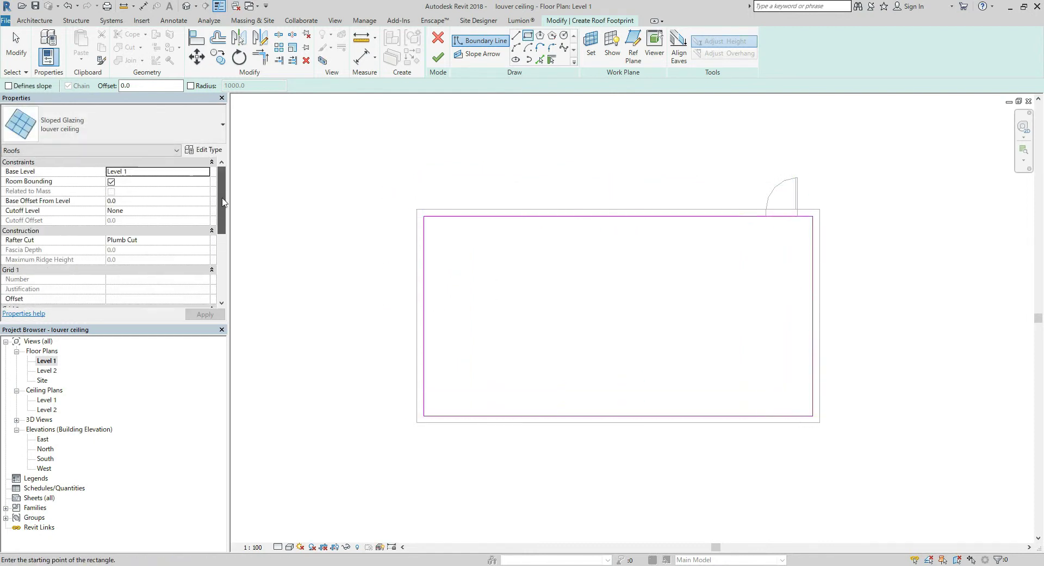
Set the roof's base offset from Level 1 to 2700 and finish the footprint sketch.
{"action": "left_click", "coordinate": [142, 201]}
{"action": "double_click", "coordinate": [142, 202]}
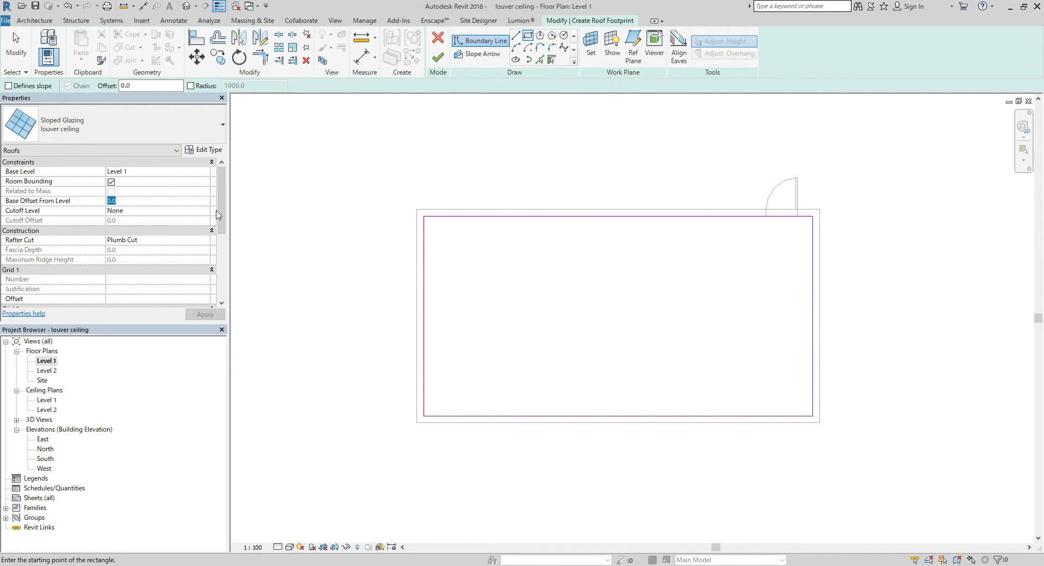
{"action": "type", "text": "270"}
{"action": "left_click", "coordinate": [205, 314]}
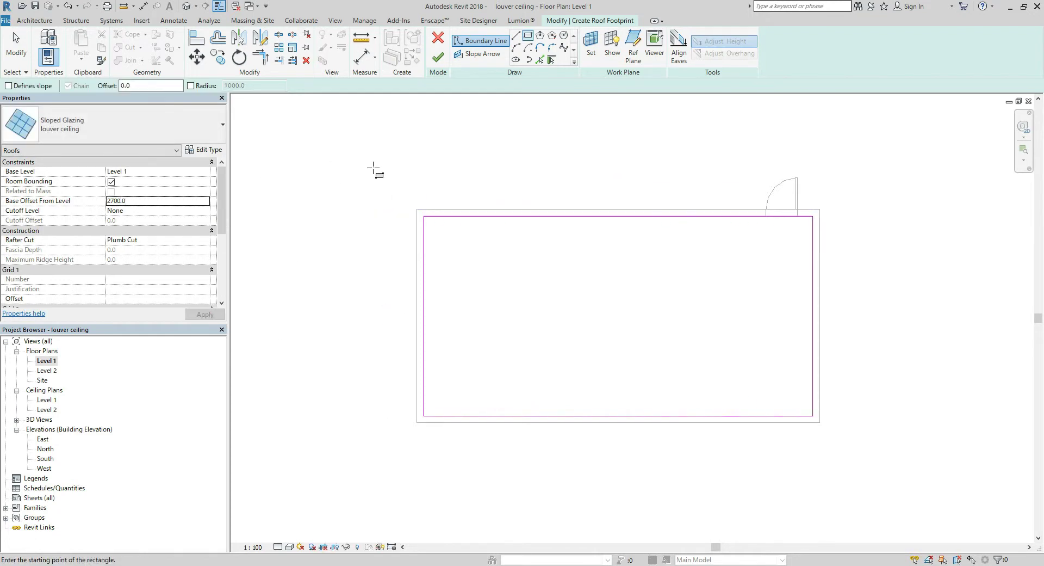
{"action": "left_click", "coordinate": [442, 64]}
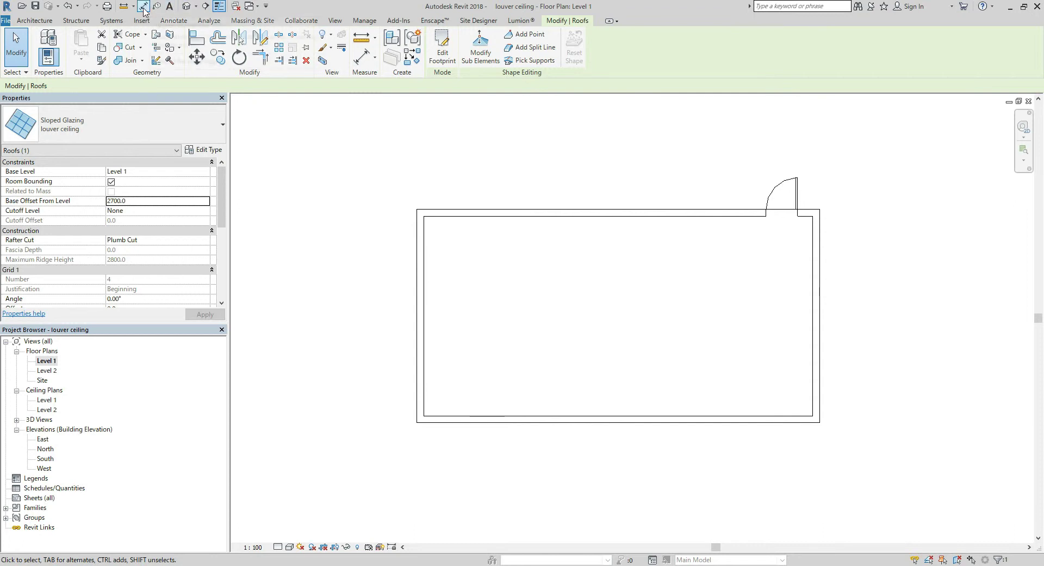
Draw a building section crosswise through the middle of the room and open its section view.
{"action": "left_click", "coordinate": [197, 7]}
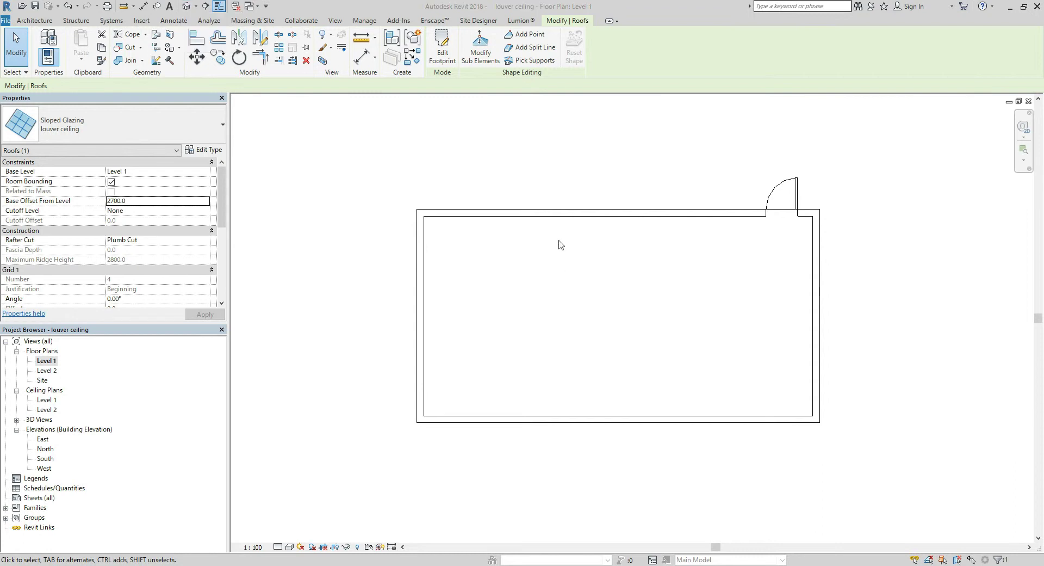
{"action": "left_click", "coordinate": [206, 6]}
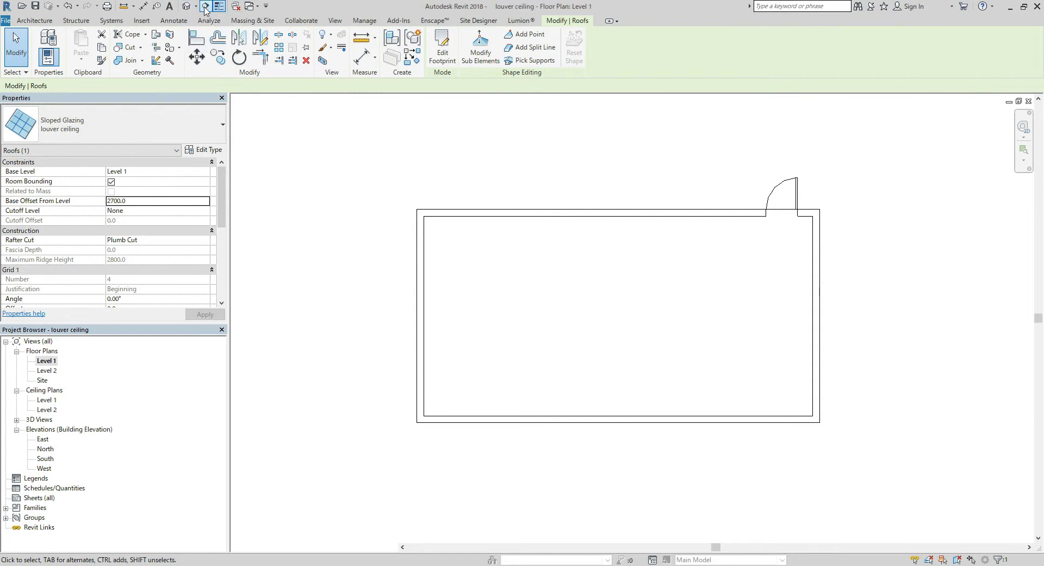
{"action": "left_click", "coordinate": [582, 176]}
{"action": "left_click", "coordinate": [582, 476]}
{"action": "key", "text": "Escape"}
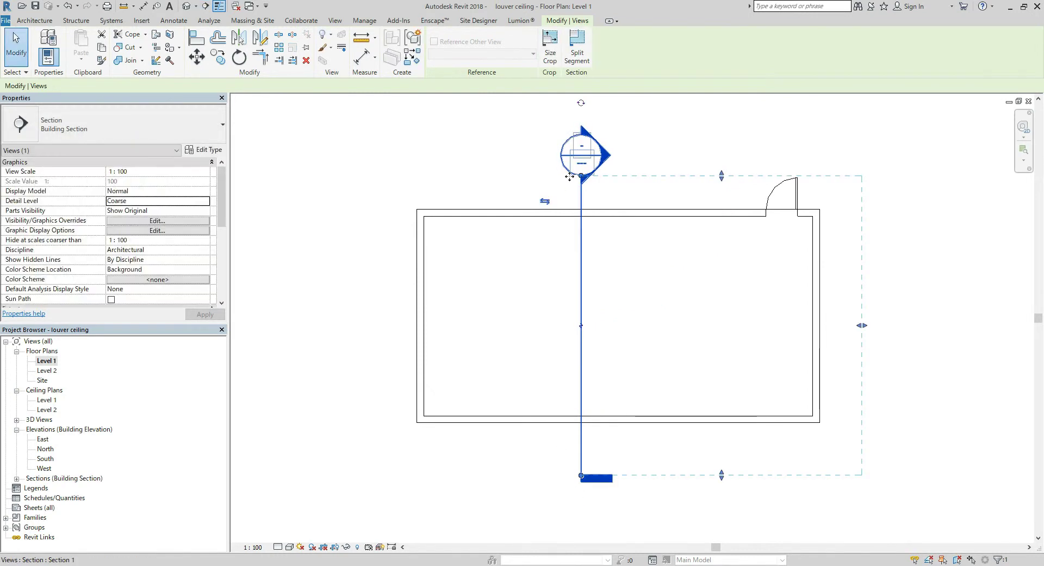
{"action": "right_click", "coordinate": [581, 194]}
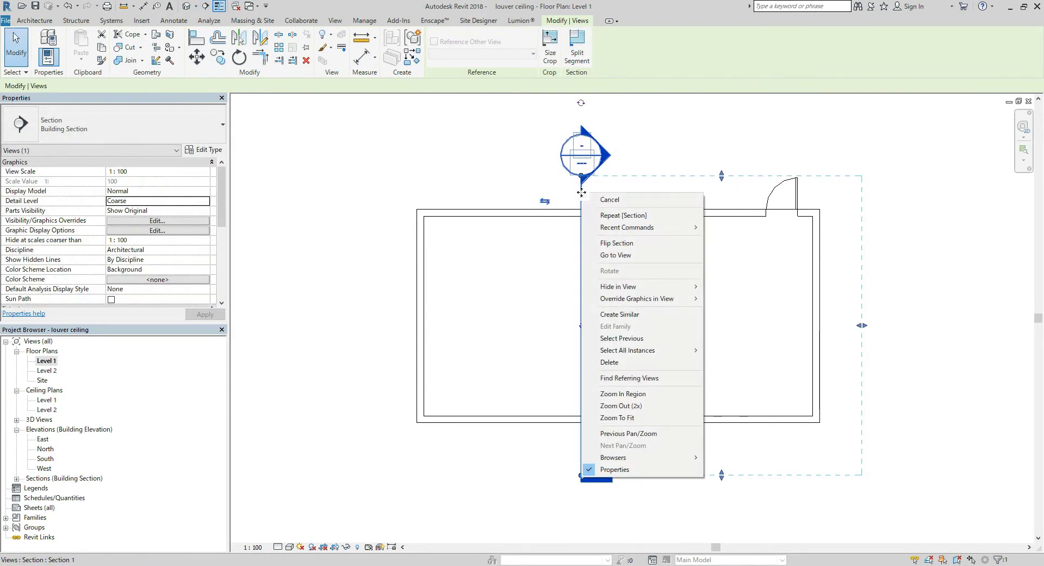
{"action": "left_click", "coordinate": [617, 255]}
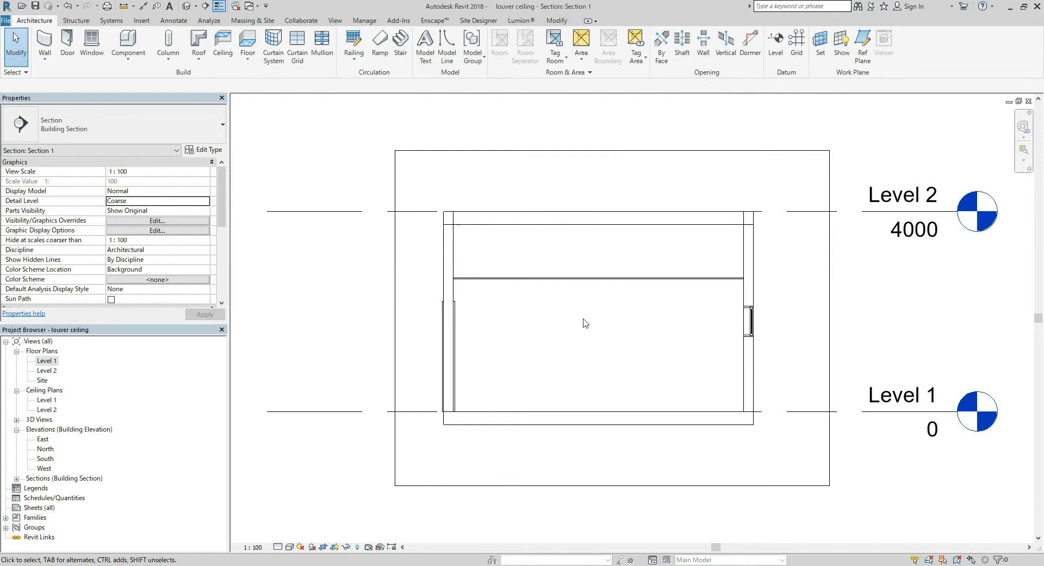
Turn on the section box in the 3D view and pull its left-end face inward to expose the room's interior and glazing.
{"action": "left_click", "coordinate": [187, 6]}
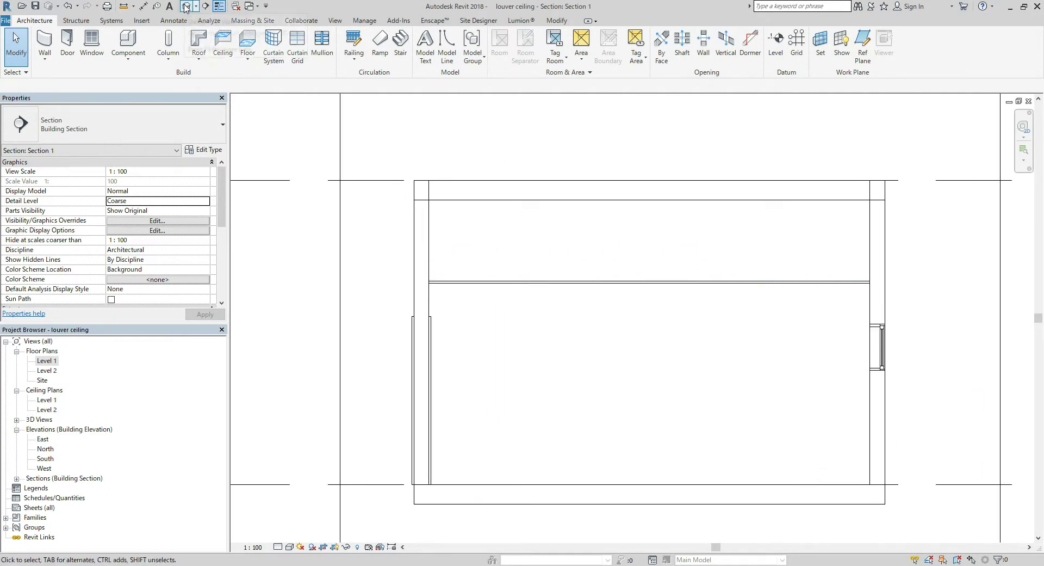
{"action": "middle_click_drag", "start_coordinate": [459, 311], "coordinate": [500, 306]}
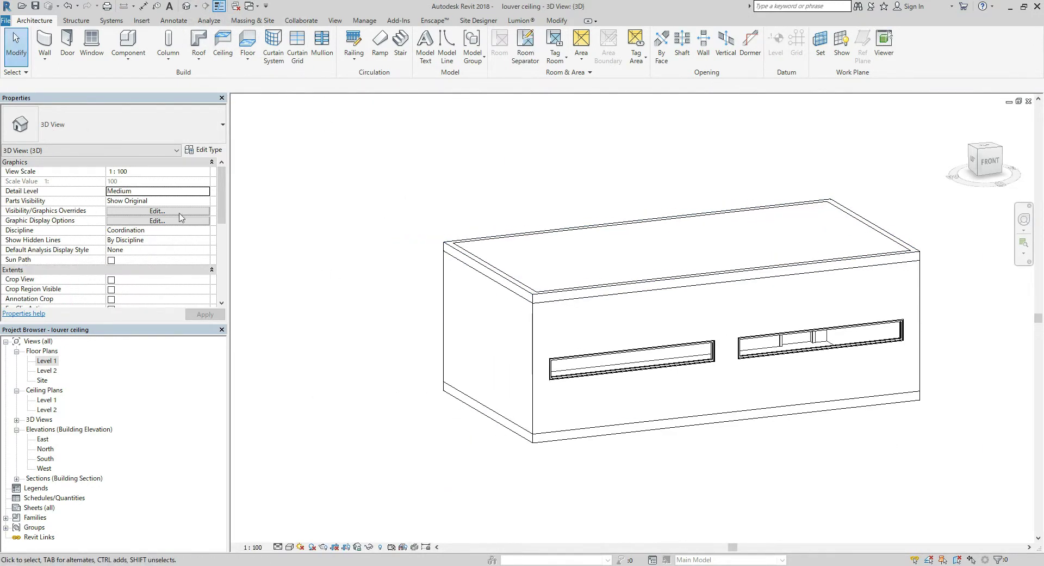
{"action": "scroll", "coordinate": [217, 223], "scroll_direction": "down", "scroll_amount": 3}
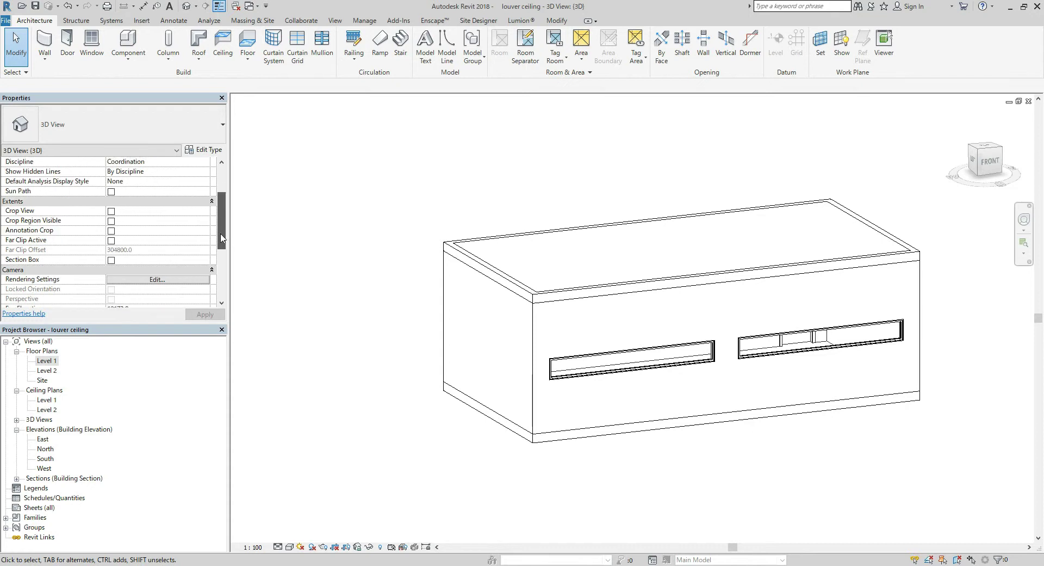
{"action": "left_click", "coordinate": [112, 260]}
{"action": "left_click", "coordinate": [523, 341]}
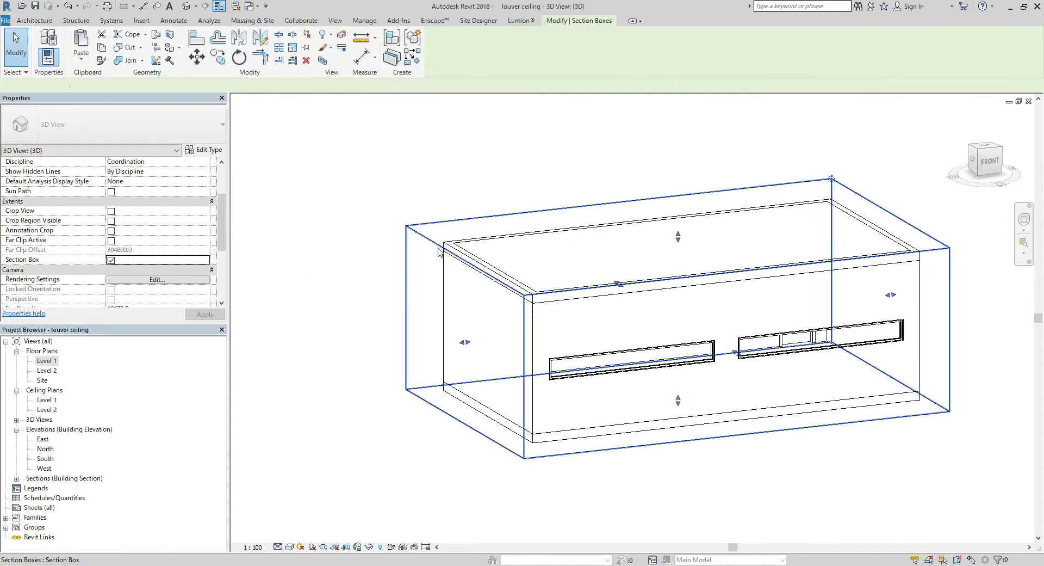
{"action": "middle_click_drag", "start_coordinate": [507, 341], "coordinate": [645, 332], "text": "shift"}
{"action": "left_click_drag", "start_coordinate": [549, 319], "coordinate": [606, 315]}
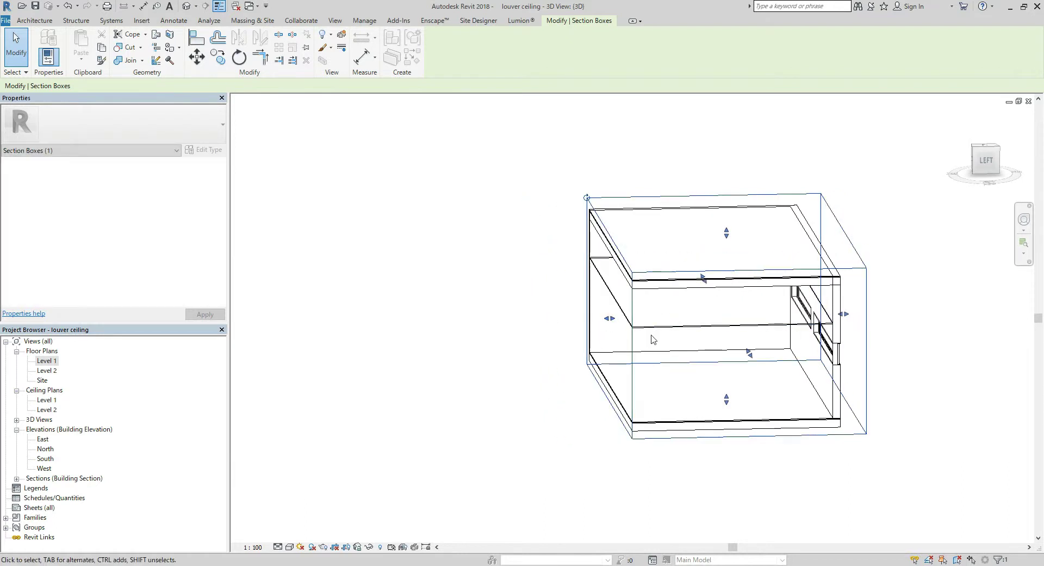
{"action": "scroll", "coordinate": [619, 348], "scroll_direction": "up", "scroll_amount": 5}
{"action": "scroll", "coordinate": [608, 321], "scroll_direction": "down", "scroll_amount": 3}
{"action": "scroll", "coordinate": [634, 344], "scroll_direction": "up", "scroll_amount": 2}
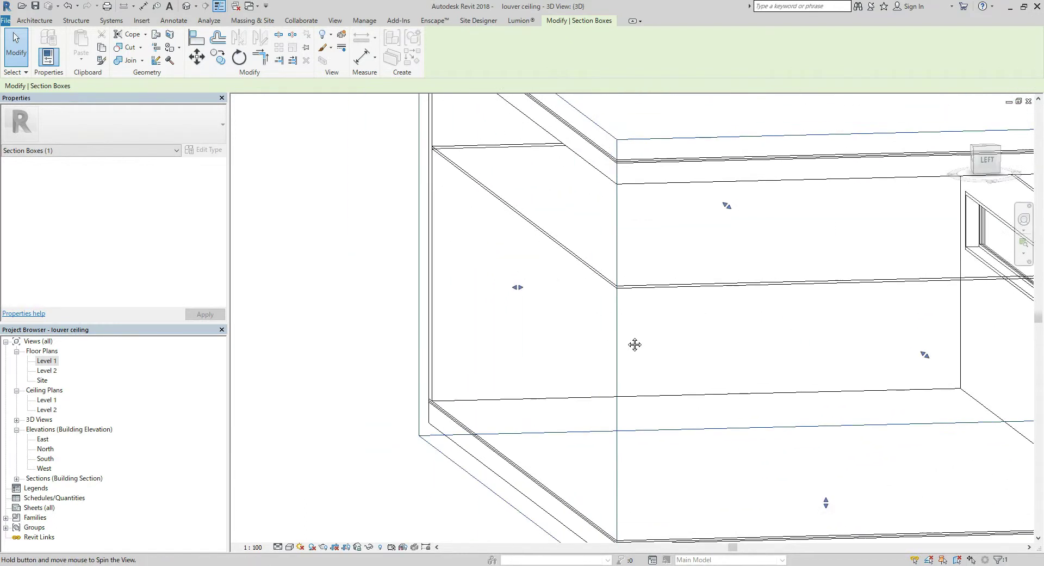
{"action": "scroll", "coordinate": [635, 344], "scroll_direction": "down", "scroll_amount": 4}
{"action": "middle_click_drag", "start_coordinate": [667, 352], "coordinate": [426, 321], "text": "shift"}
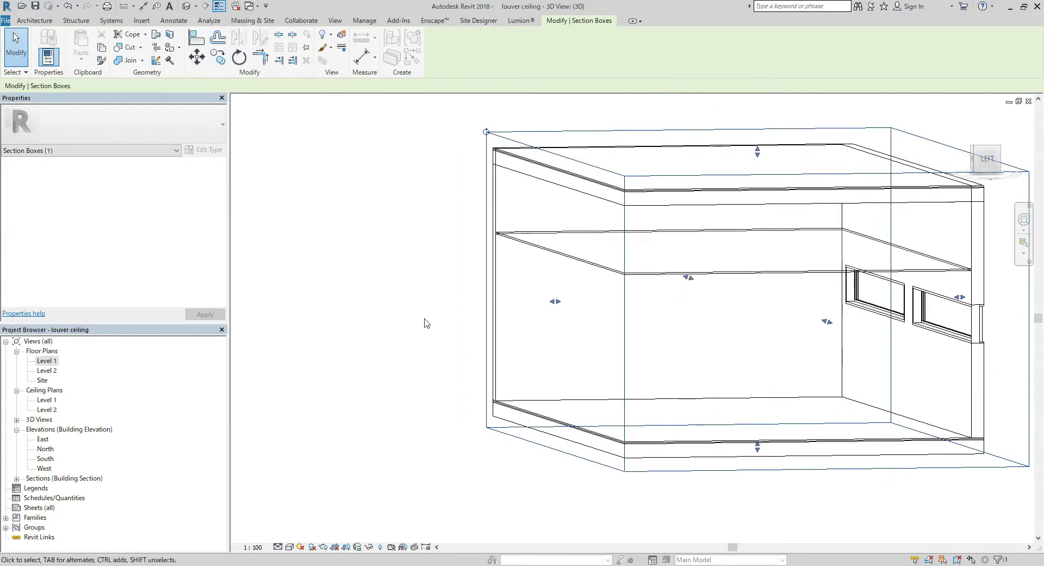
Set the sloped glazing type's Grid 1 layout to Fixed Distance with a spacing of 100.
{"action": "left_click", "coordinate": [443, 315]}
{"action": "left_click", "coordinate": [665, 278]}
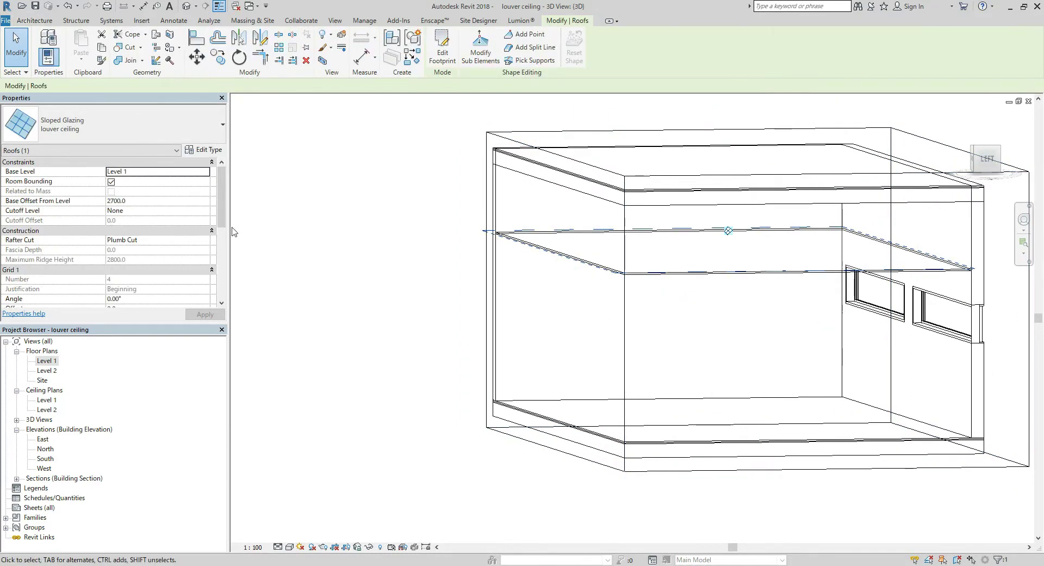
{"action": "scroll", "coordinate": [215, 212], "scroll_direction": "down", "scroll_amount": 1}
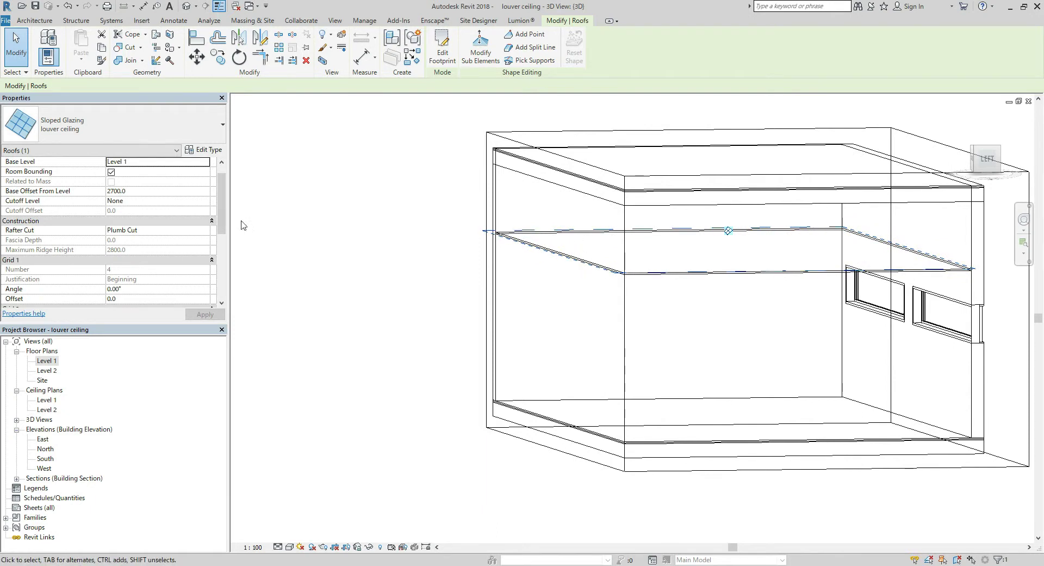
{"action": "scroll", "coordinate": [220, 187], "scroll_direction": "down", "scroll_amount": 2}
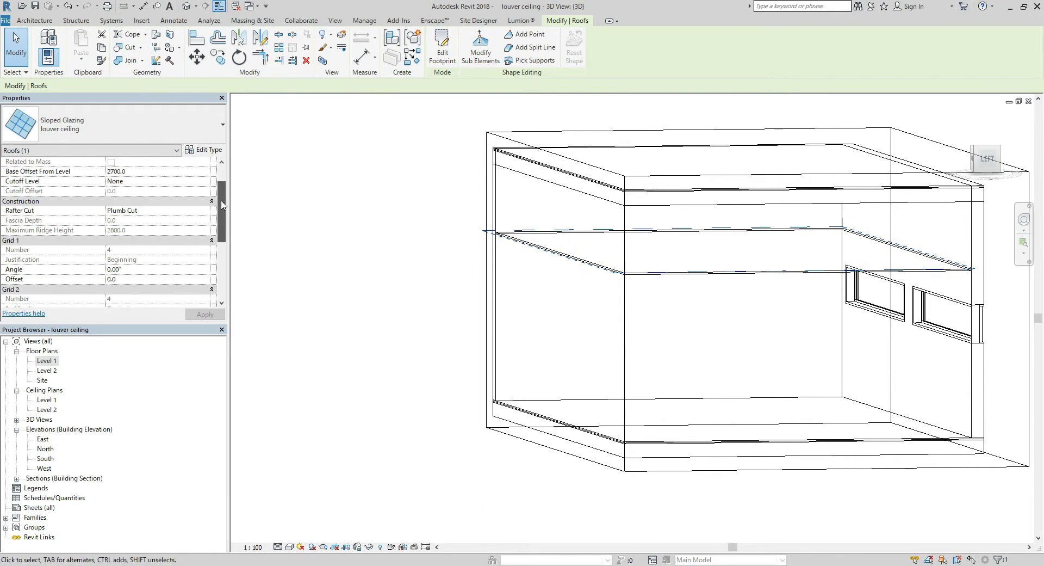
{"action": "scroll", "coordinate": [221, 188], "scroll_direction": "up", "scroll_amount": 3}
{"action": "left_click", "coordinate": [208, 150]}
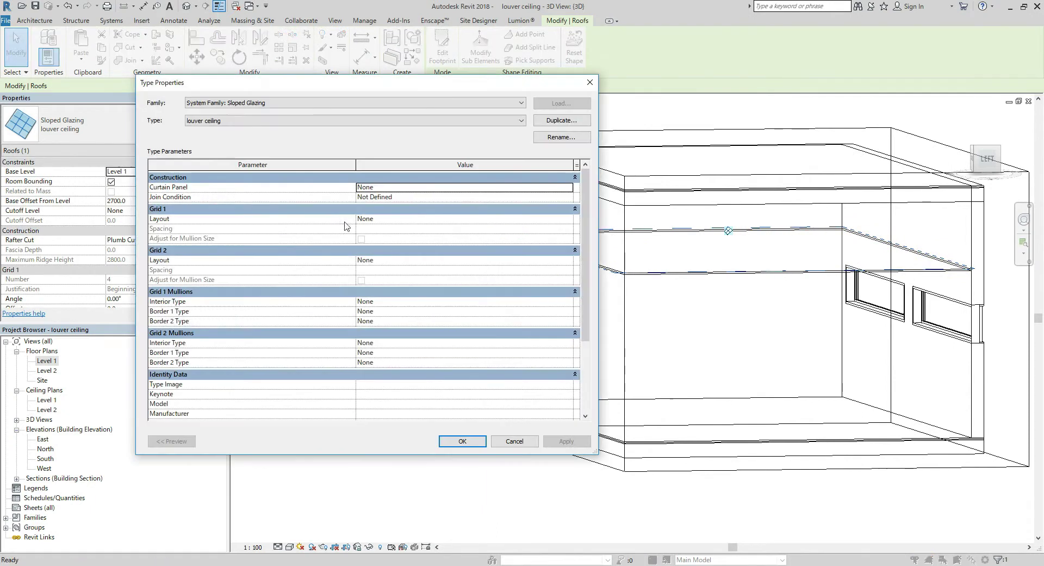
{"action": "left_click", "coordinate": [437, 220]}
{"action": "left_click", "coordinate": [437, 221]}
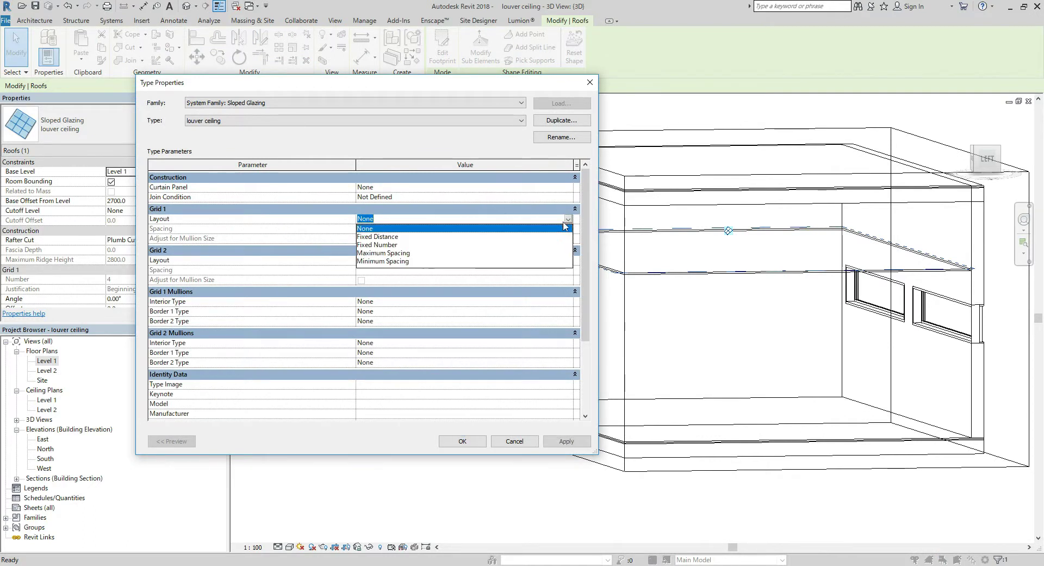
{"action": "left_click", "coordinate": [397, 238]}
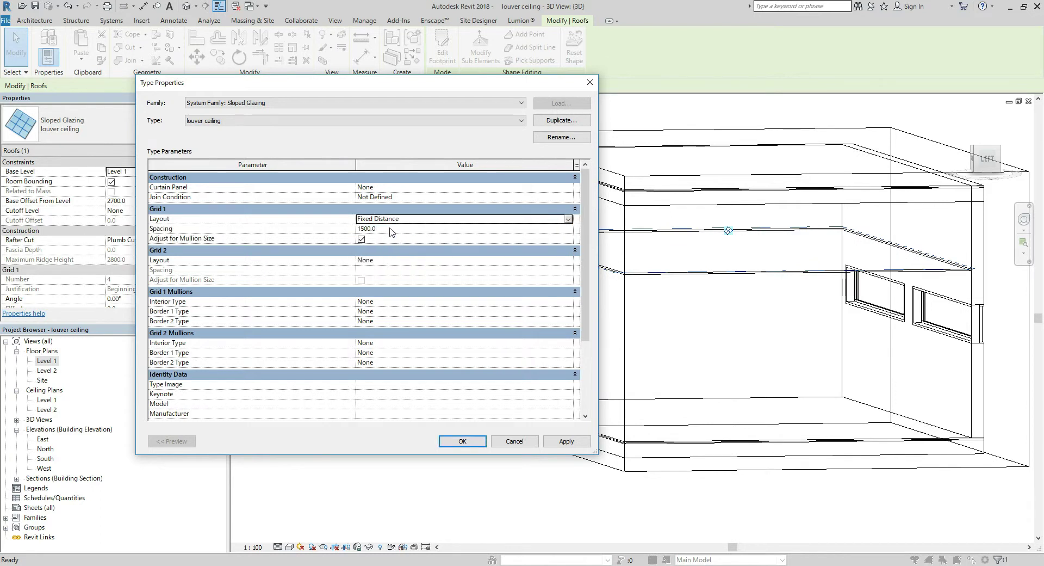
{"action": "left_click", "coordinate": [391, 229]}
{"action": "type", "text": "1"}
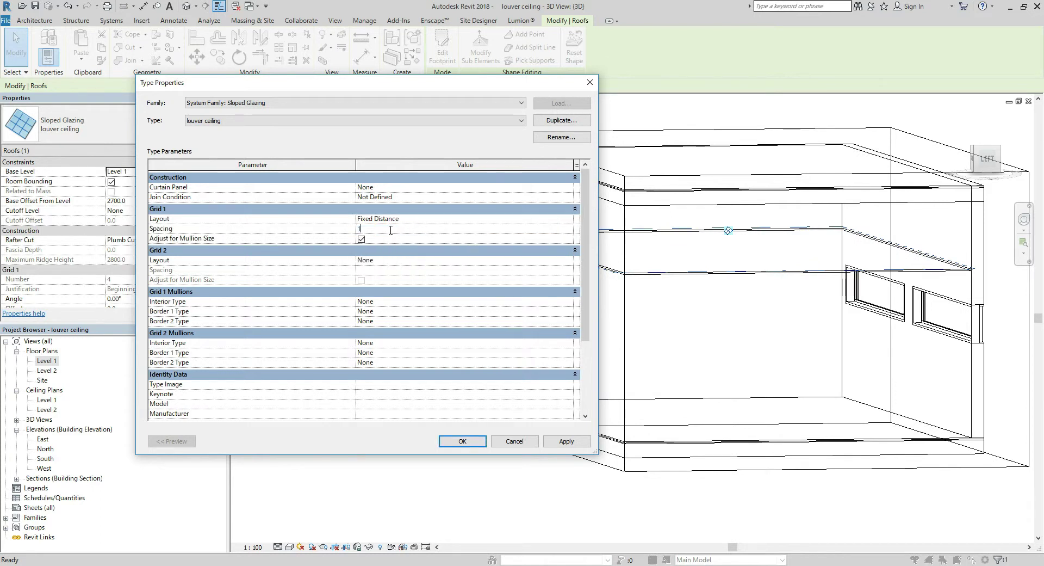
Assign Rectangular Mullion : 50mm x 150mm as the Grid 1 interior mullion and apply the type changes.
{"action": "left_click", "coordinate": [437, 305]}
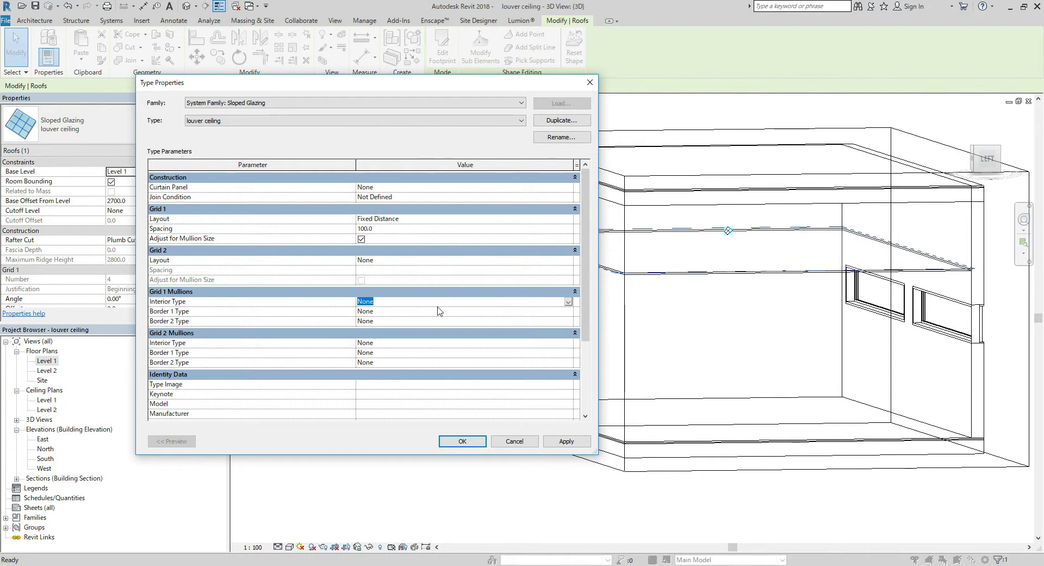
{"action": "left_click", "coordinate": [564, 302]}
{"action": "left_click", "coordinate": [568, 302]}
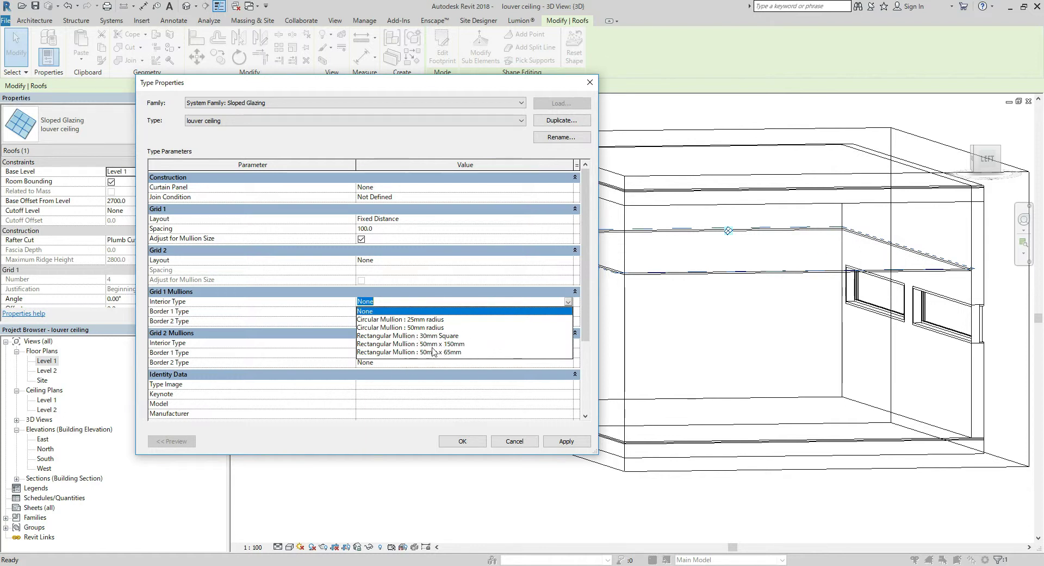
{"action": "left_click", "coordinate": [395, 346]}
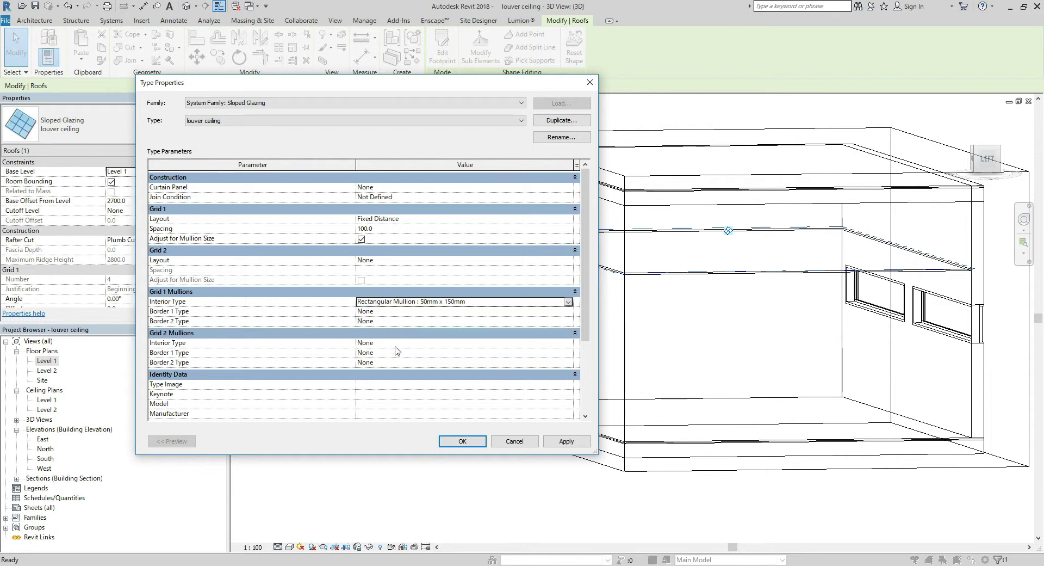
{"action": "left_click", "coordinate": [560, 446]}
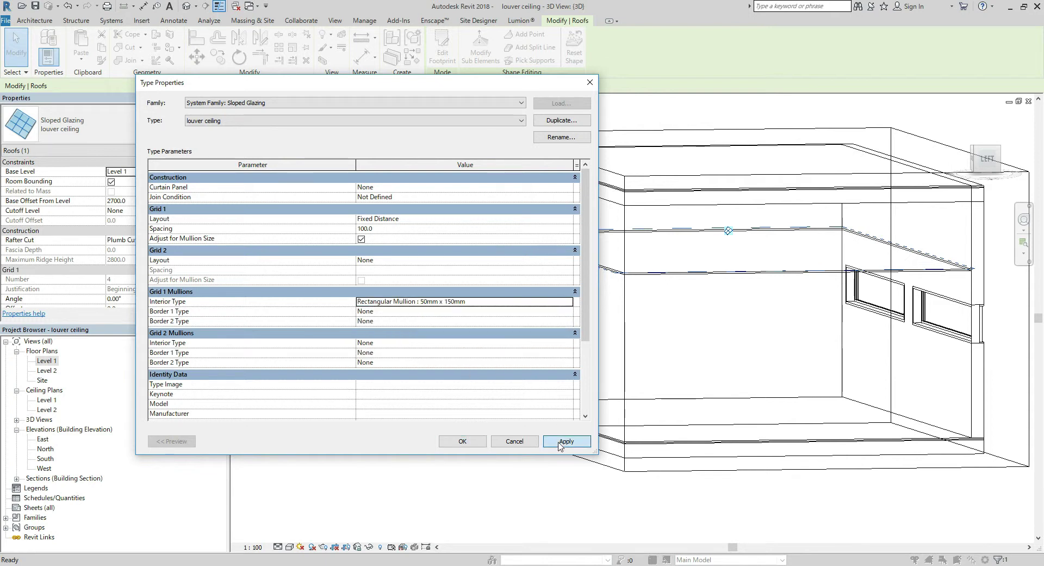
{"action": "left_click", "coordinate": [462, 441]}
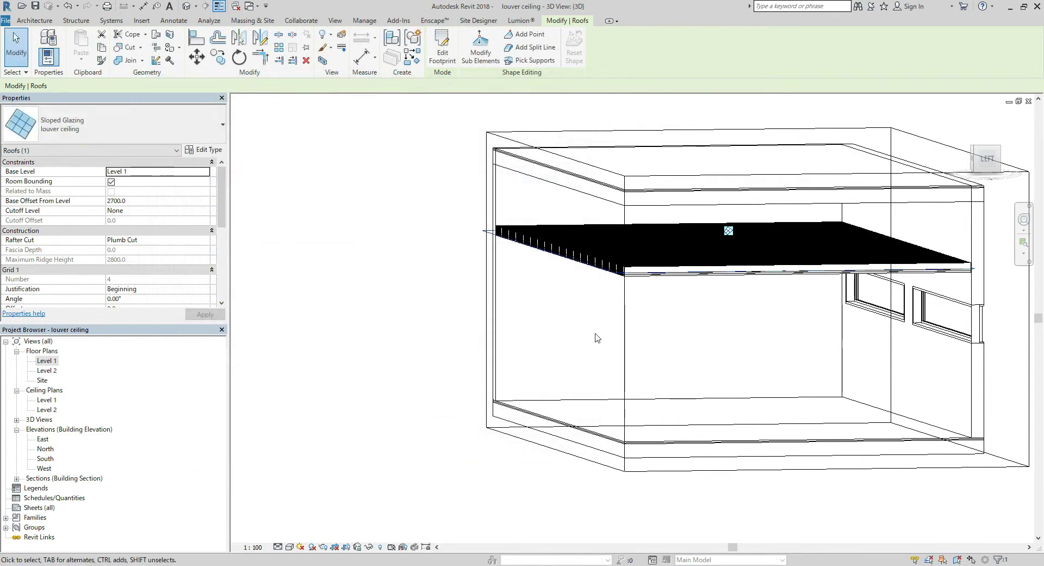
Inspect the louvers in the 3D view and open the Level 1 ceiling plan.
{"action": "scroll", "coordinate": [598, 342], "scroll_direction": "down", "scroll_amount": 4}
{"action": "middle_click_drag", "start_coordinate": [608, 349], "coordinate": [501, 322], "text": "shift"}
{"action": "scroll", "coordinate": [669, 376], "scroll_direction": "up", "scroll_amount": 5}
{"action": "scroll", "coordinate": [711, 314], "scroll_direction": "down", "scroll_amount": 4}
{"action": "scroll", "coordinate": [725, 345], "scroll_direction": "up", "scroll_amount": 2}
{"action": "scroll", "coordinate": [688, 342], "scroll_direction": "down", "scroll_amount": 3}
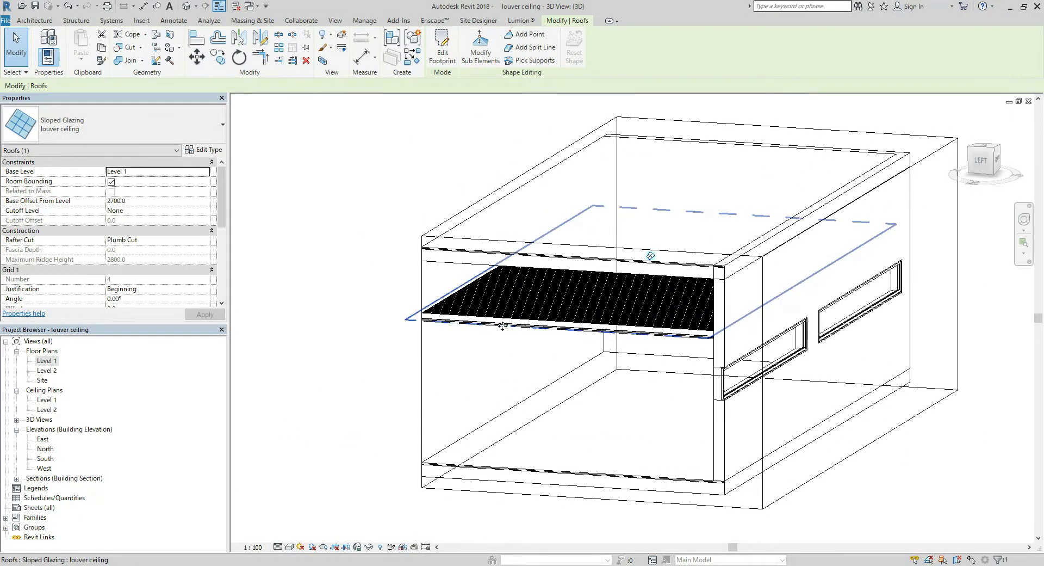
{"action": "double_click", "coordinate": [46, 400]}
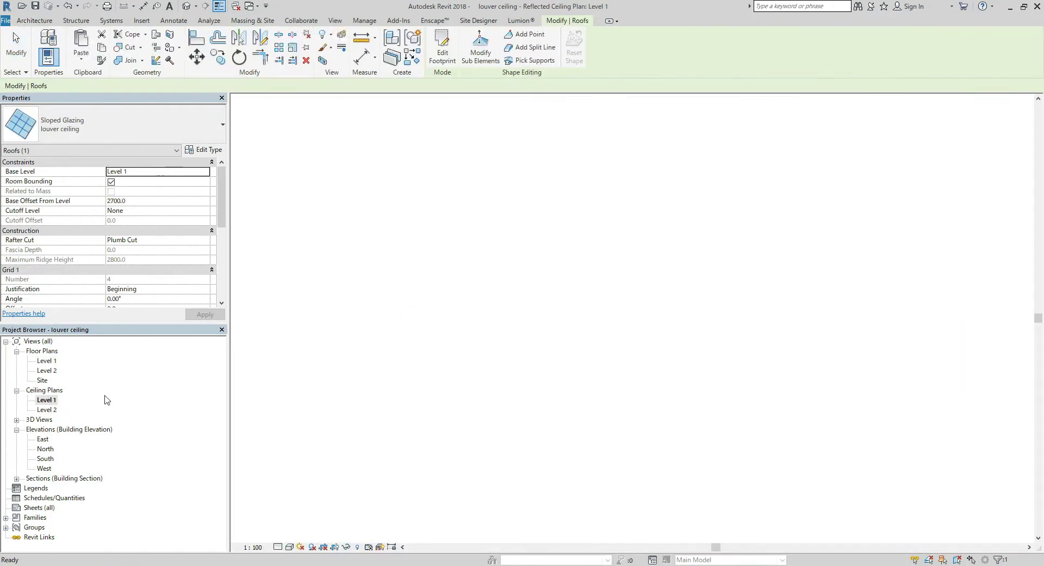
{"action": "scroll", "coordinate": [549, 427], "scroll_direction": "up", "scroll_amount": 5}
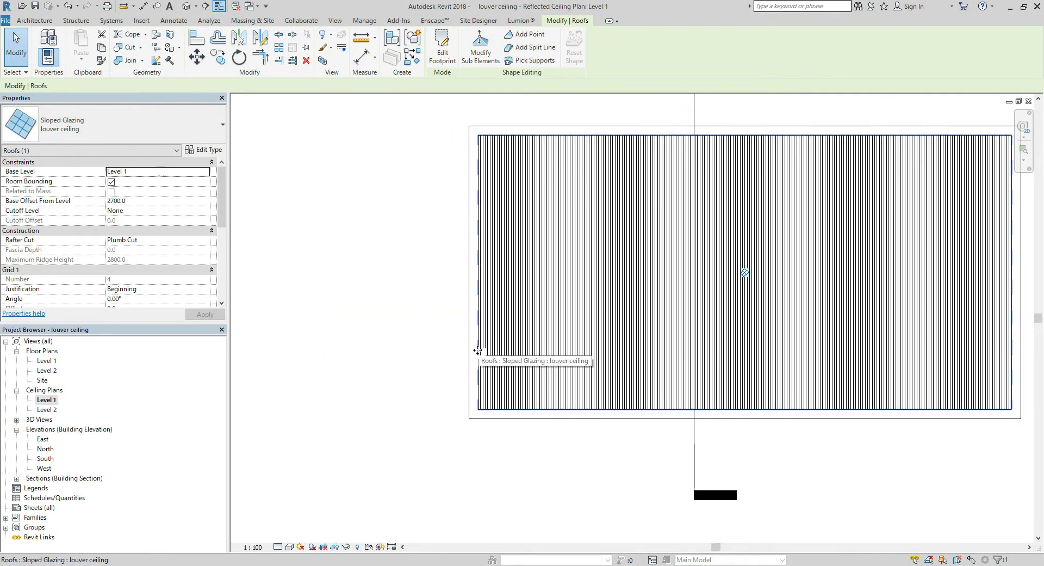
Edit the roof footprint and draw a slope arrow from the left boundary's midpoint to the right boundary's midpoint.
{"action": "left_click", "coordinate": [442, 46]}
{"action": "middle_click_drag", "start_coordinate": [520, 166], "coordinate": [404, 175]}
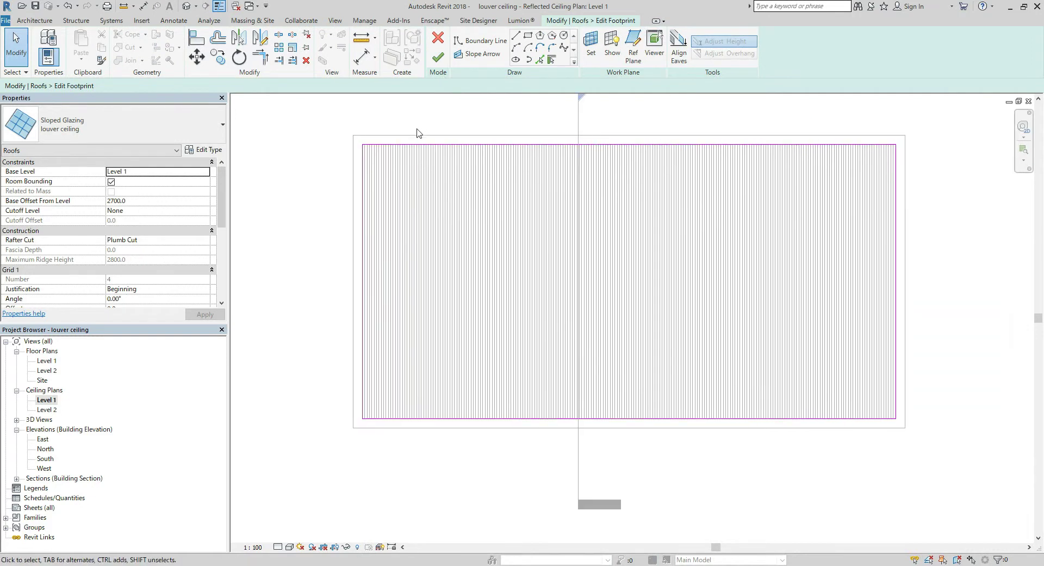
{"action": "left_click", "coordinate": [484, 55]}
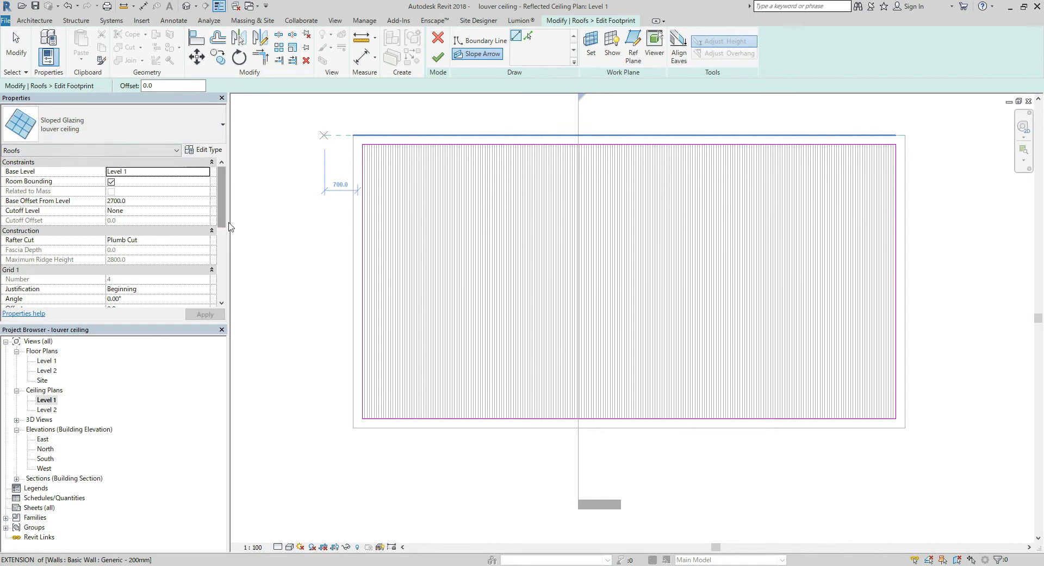
{"action": "left_click", "coordinate": [362, 281]}
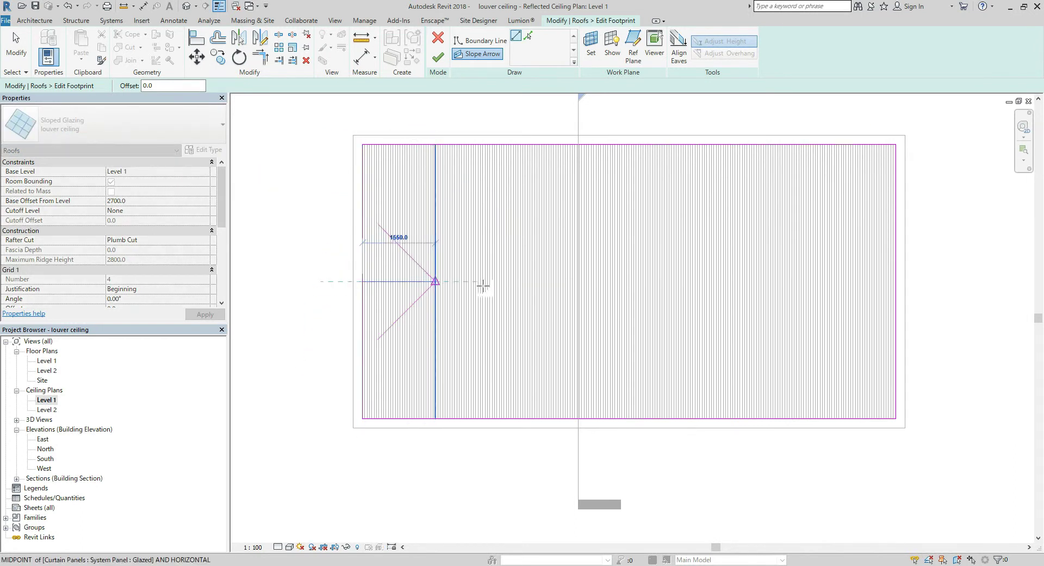
{"action": "left_click", "coordinate": [895, 281]}
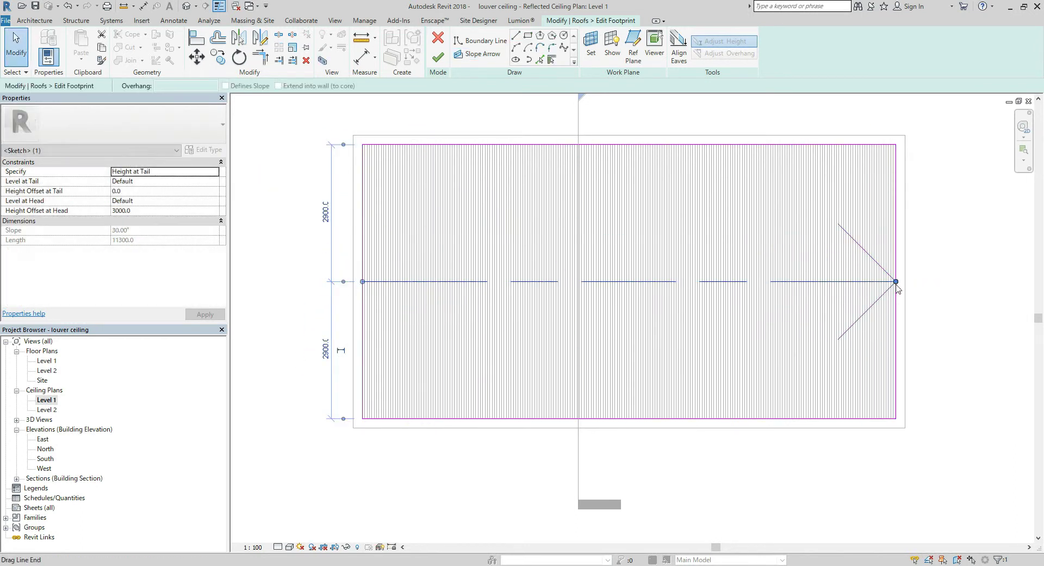
Set the slope arrow's Height Offset at Head to 0 and finish the footprint sketch.
{"action": "left_click", "coordinate": [140, 211]}
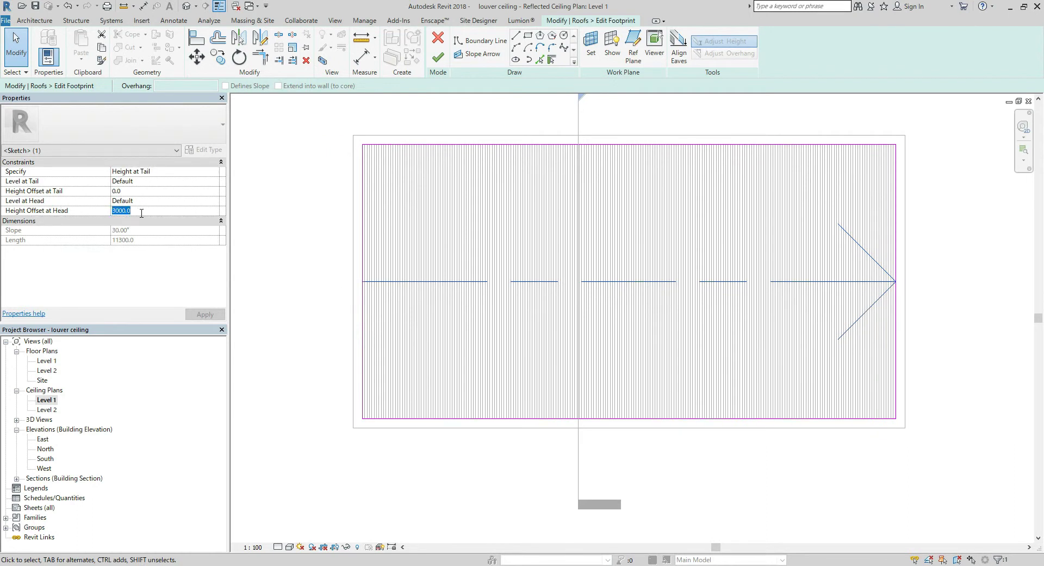
{"action": "type", "text": "0"}
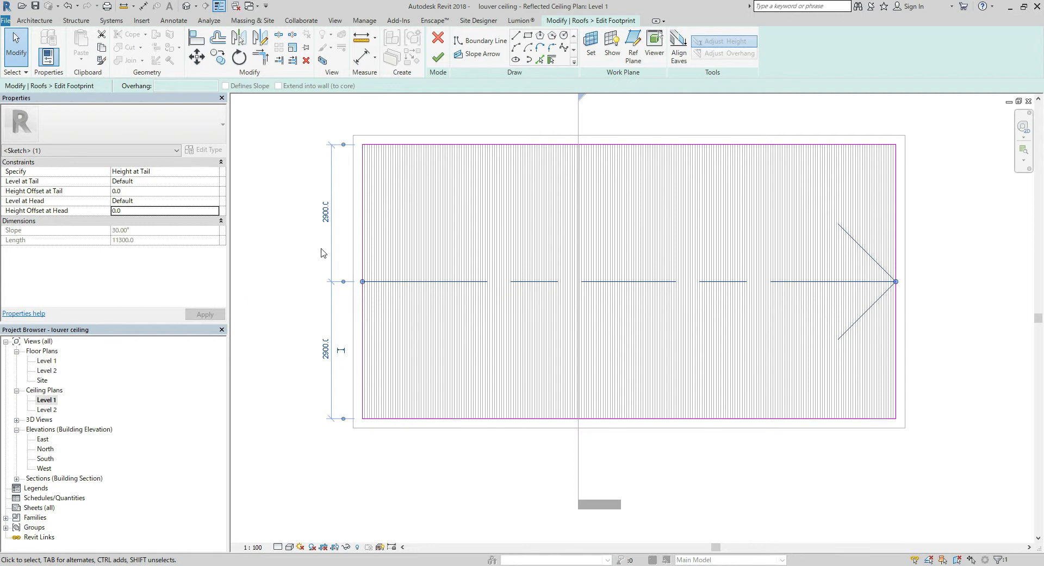
{"action": "left_click", "coordinate": [439, 61]}
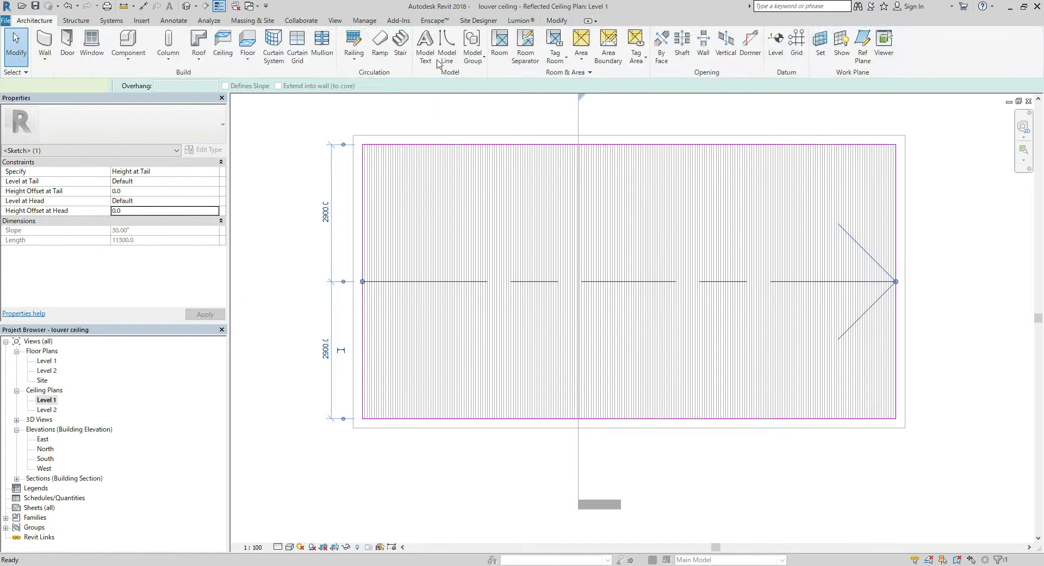
Examine the louvers' direction in the ceiling plan and from several angles in the 3D view.
{"action": "scroll", "coordinate": [500, 280], "scroll_direction": "up", "scroll_amount": 3}
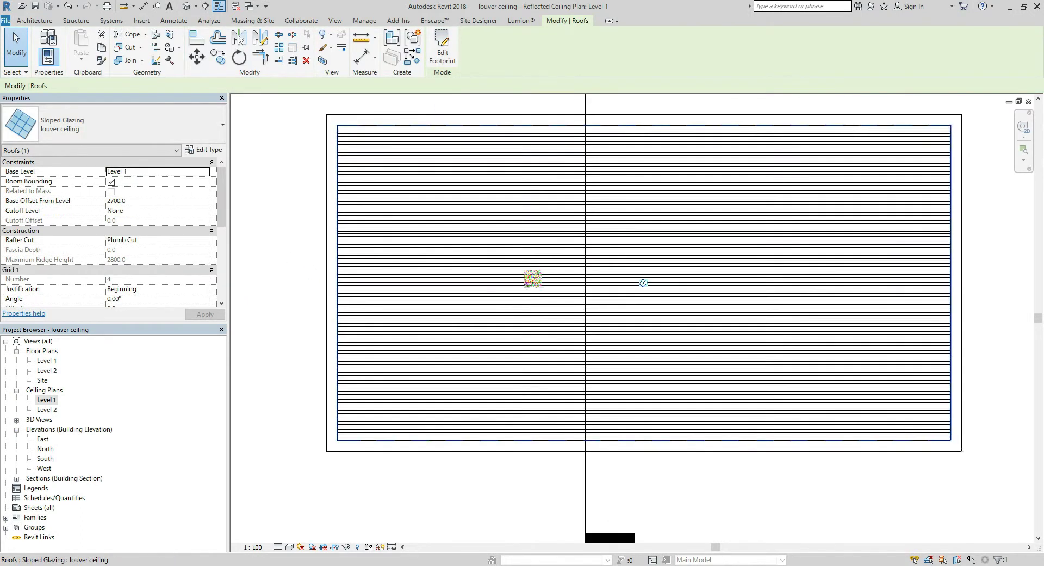
{"action": "scroll", "coordinate": [432, 321], "scroll_direction": "down", "scroll_amount": 2}
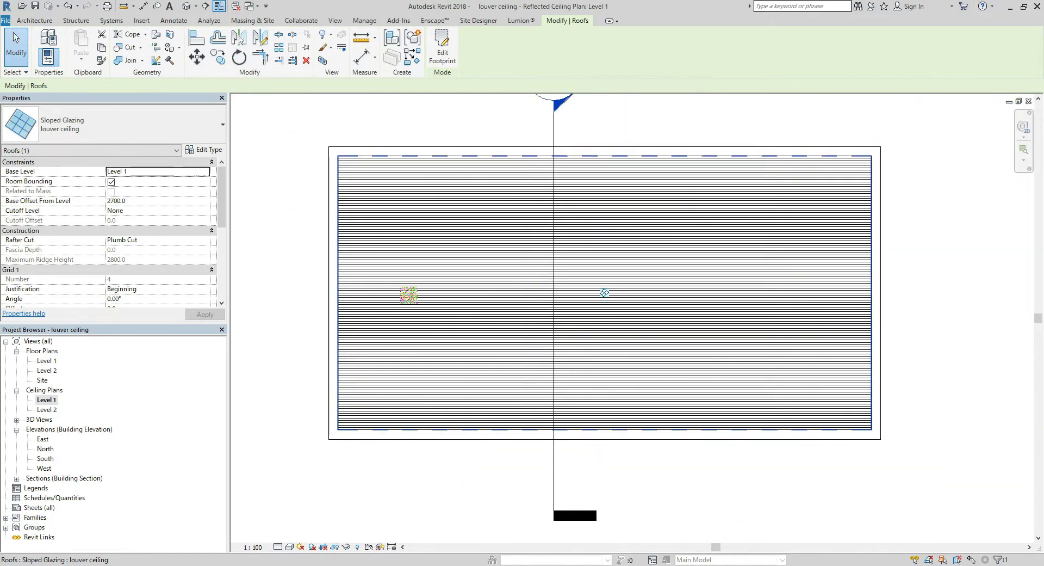
{"action": "left_click", "coordinate": [187, 6]}
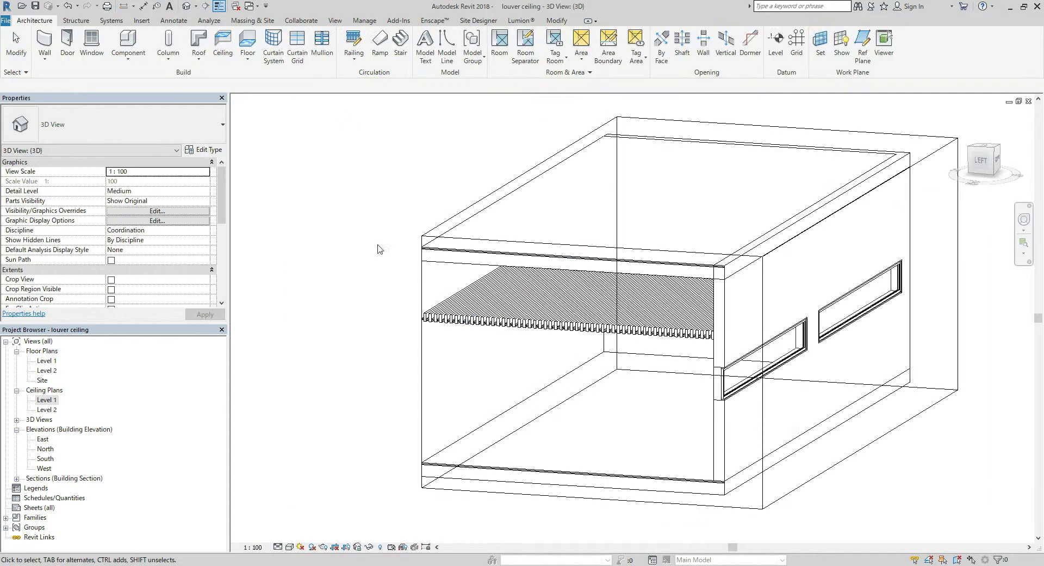
{"action": "middle_click_drag", "start_coordinate": [433, 359], "coordinate": [610, 354], "text": "shift"}
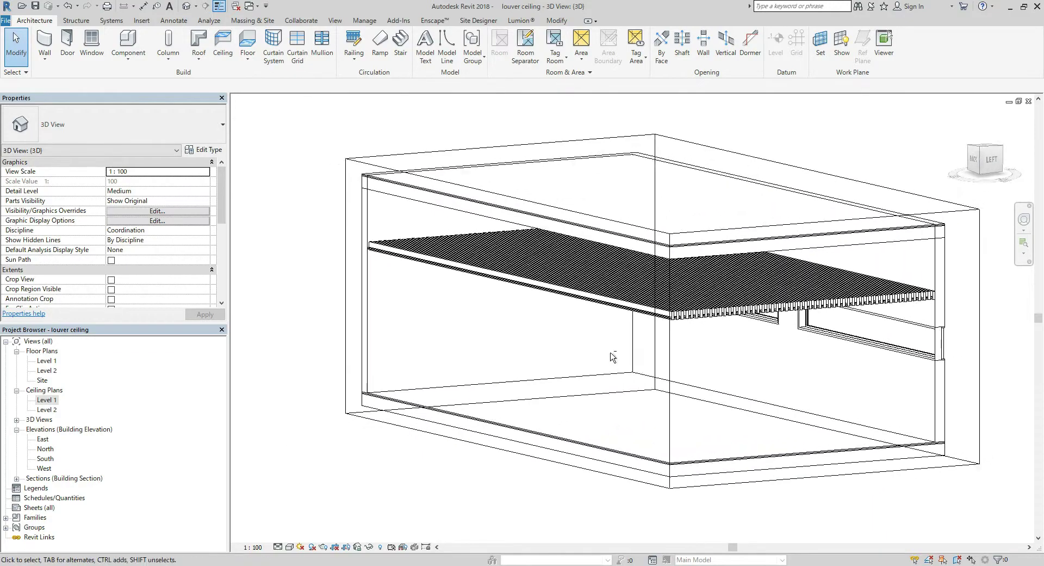
{"action": "scroll", "coordinate": [626, 353], "scroll_direction": "up", "scroll_amount": 6}
{"action": "scroll", "coordinate": [645, 384], "scroll_direction": "down", "scroll_amount": 3}
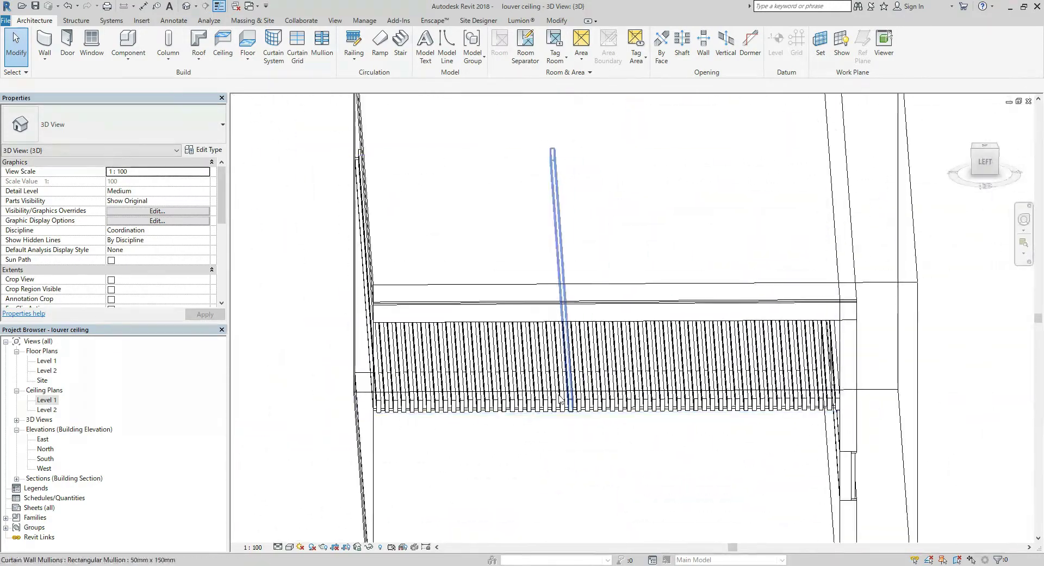
{"action": "middle_click_drag", "start_coordinate": [645, 384], "coordinate": [593, 366], "text": "shift"}
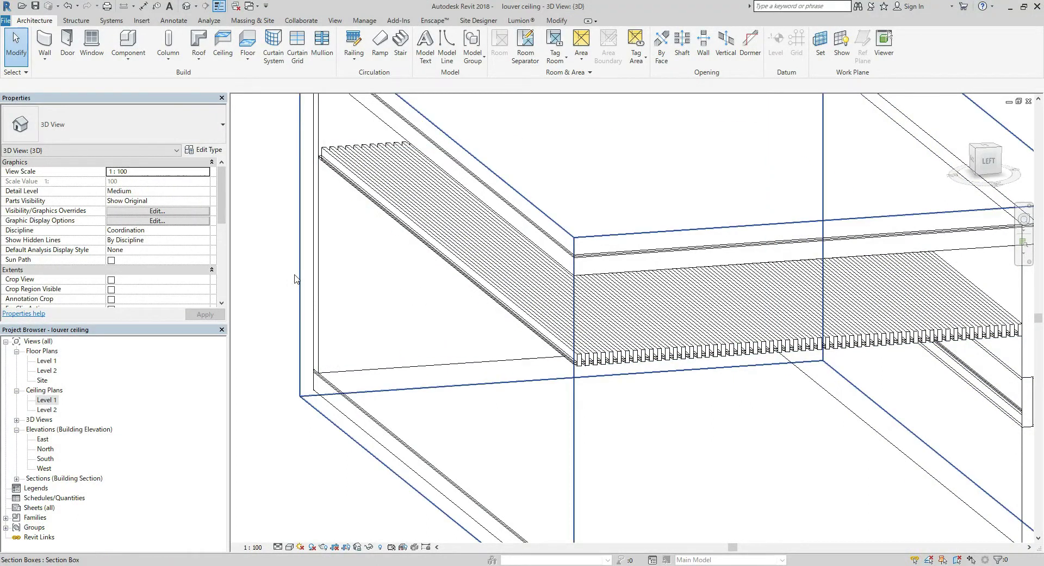
{"action": "middle_click", "coordinate": [254, 400]}
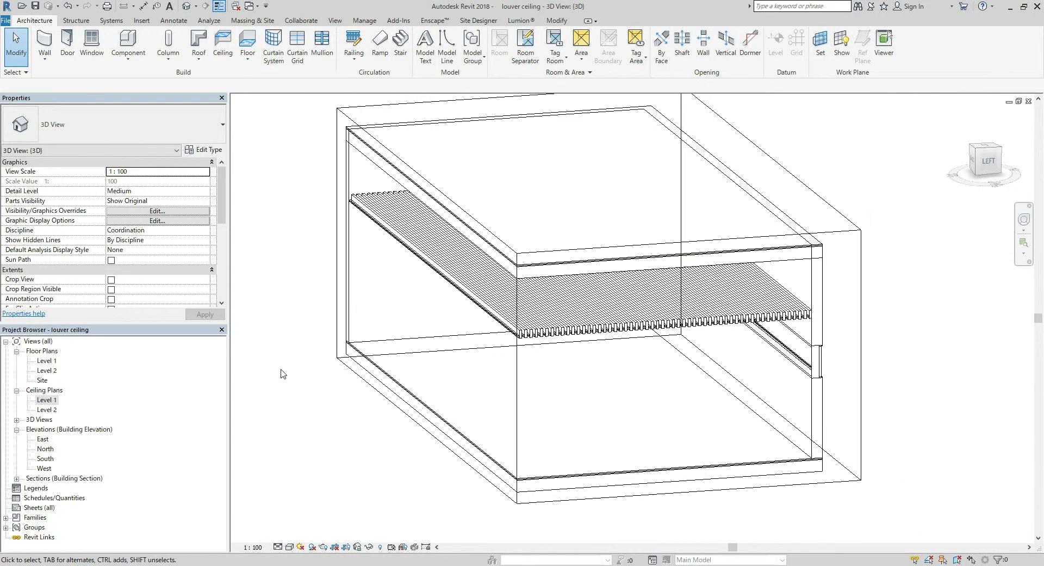
Expand the project's families down to the Rectangular Mullion types under Curtain Wall Mullions.
{"action": "left_click", "coordinate": [6, 517]}
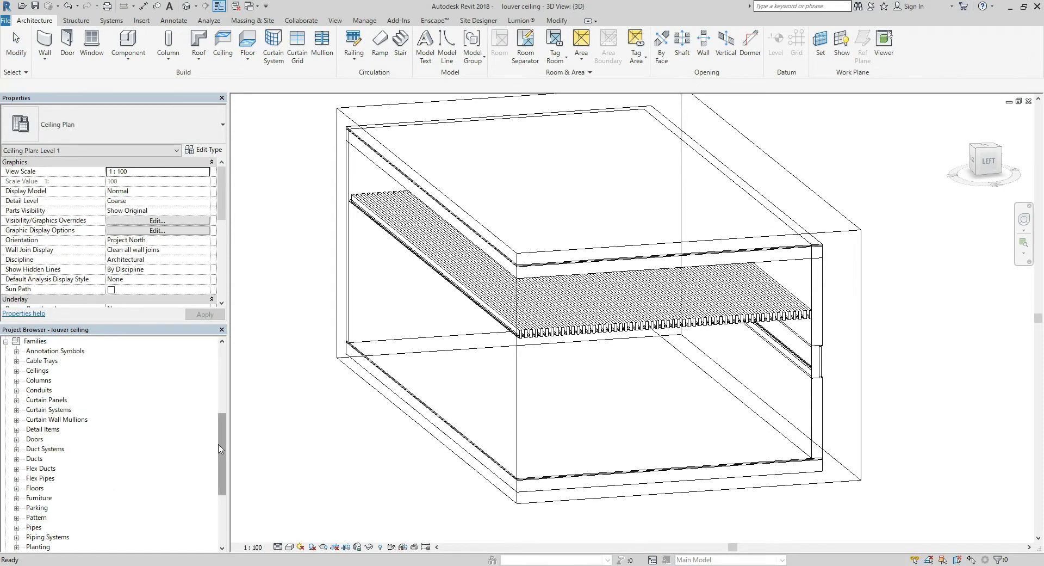
{"action": "scroll", "coordinate": [79, 411], "scroll_direction": "up", "scroll_amount": 1}
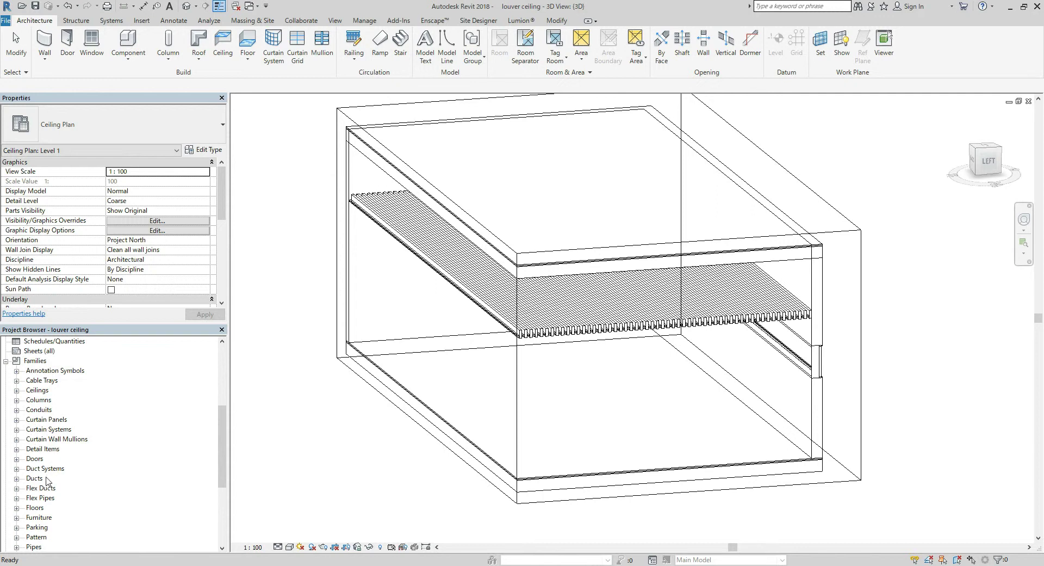
{"action": "left_click", "coordinate": [17, 419]}
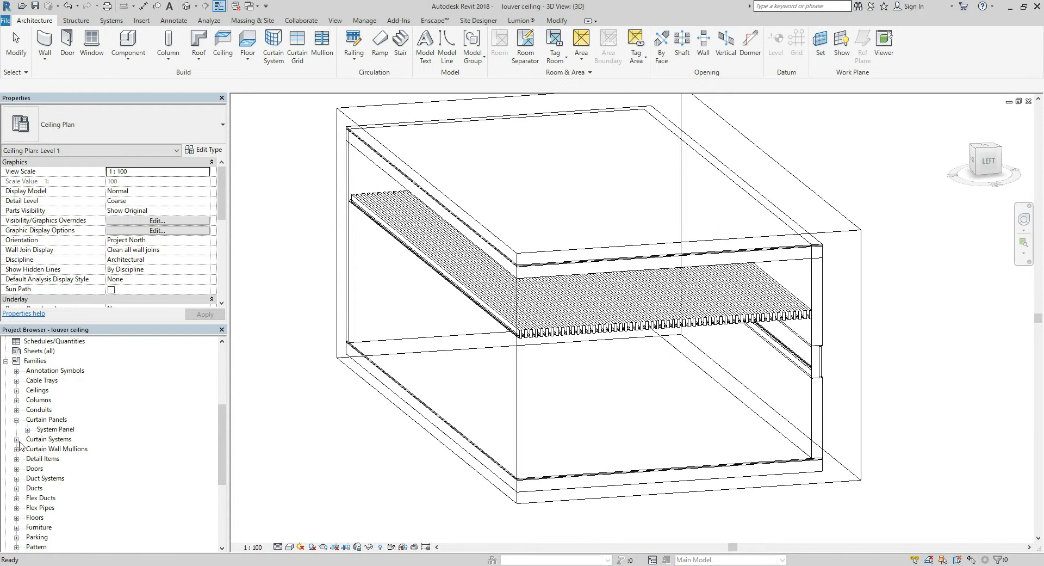
{"action": "left_click", "coordinate": [17, 438]}
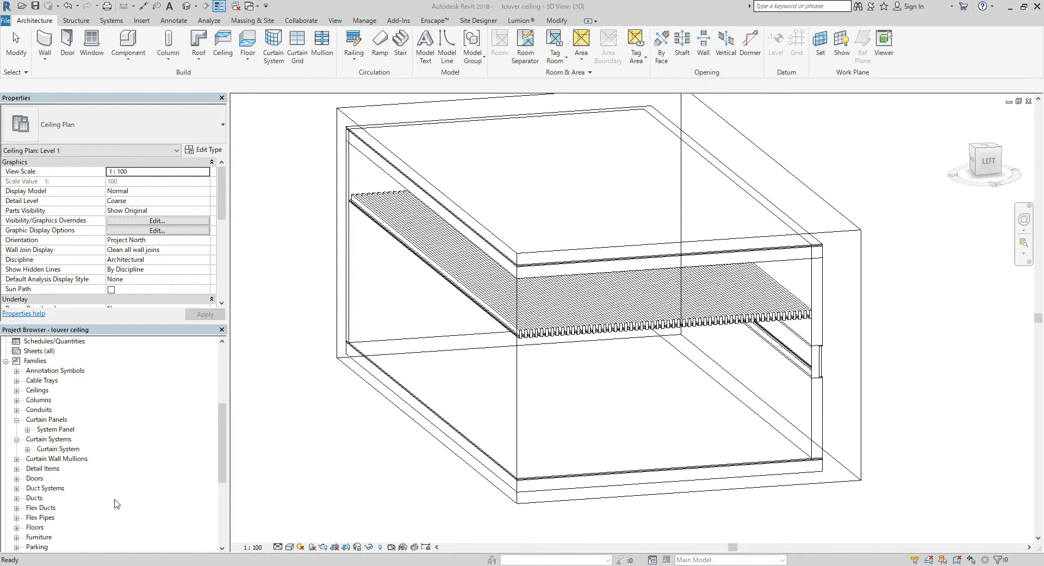
{"action": "left_click", "coordinate": [16, 459]}
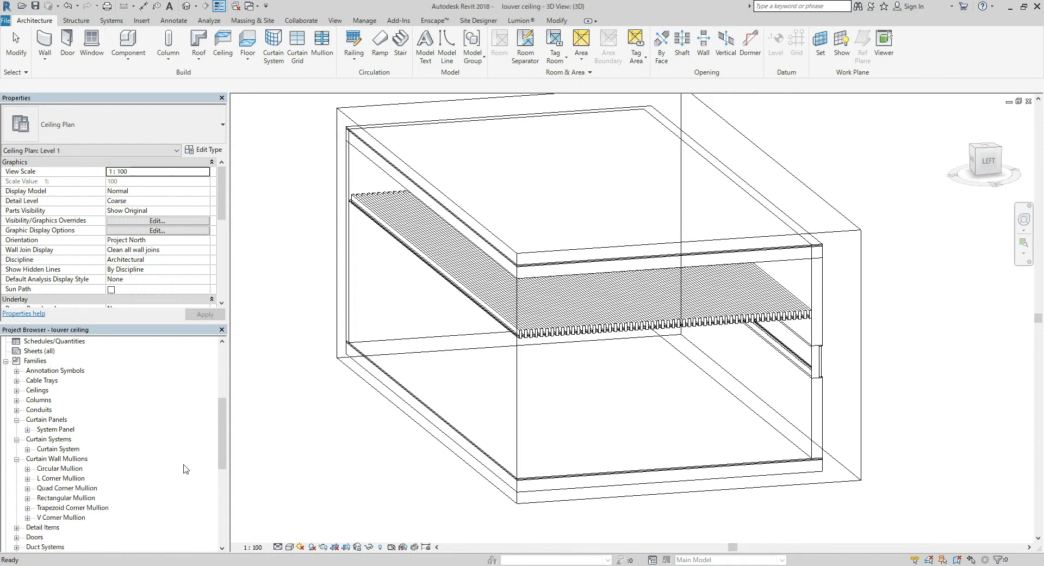
{"action": "scroll", "coordinate": [184, 466], "scroll_direction": "down", "scroll_amount": 1}
{"action": "left_click", "coordinate": [27, 488]}
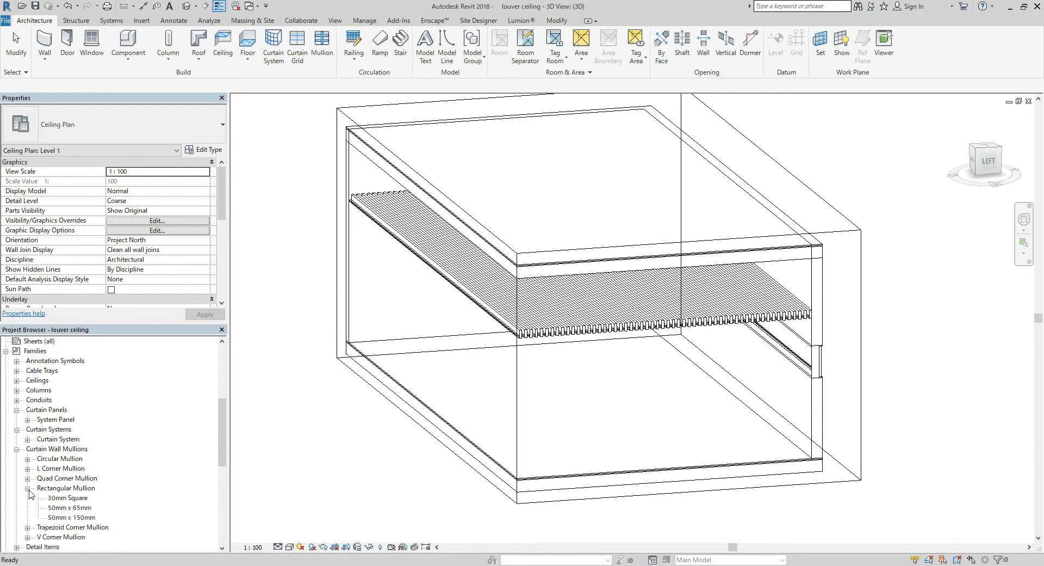
Duplicate the 50mm x 150mm Rectangular Mullion type and name the copy 30mm x 100mm.
{"action": "scroll", "coordinate": [64, 511], "scroll_direction": "down", "scroll_amount": 1}
{"action": "scroll", "coordinate": [65, 512], "scroll_direction": "down", "scroll_amount": 1}
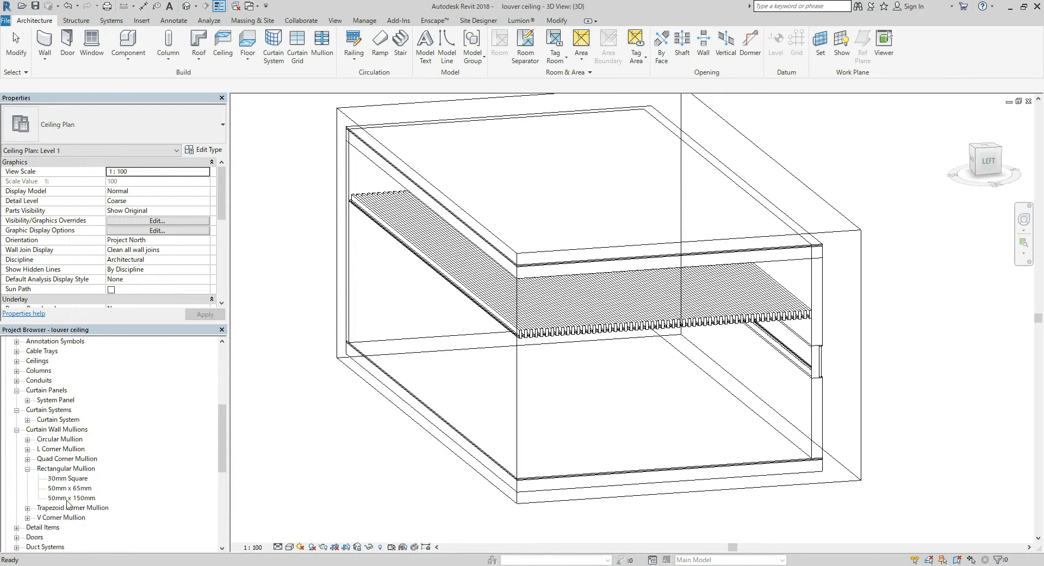
{"action": "left_click", "coordinate": [67, 500]}
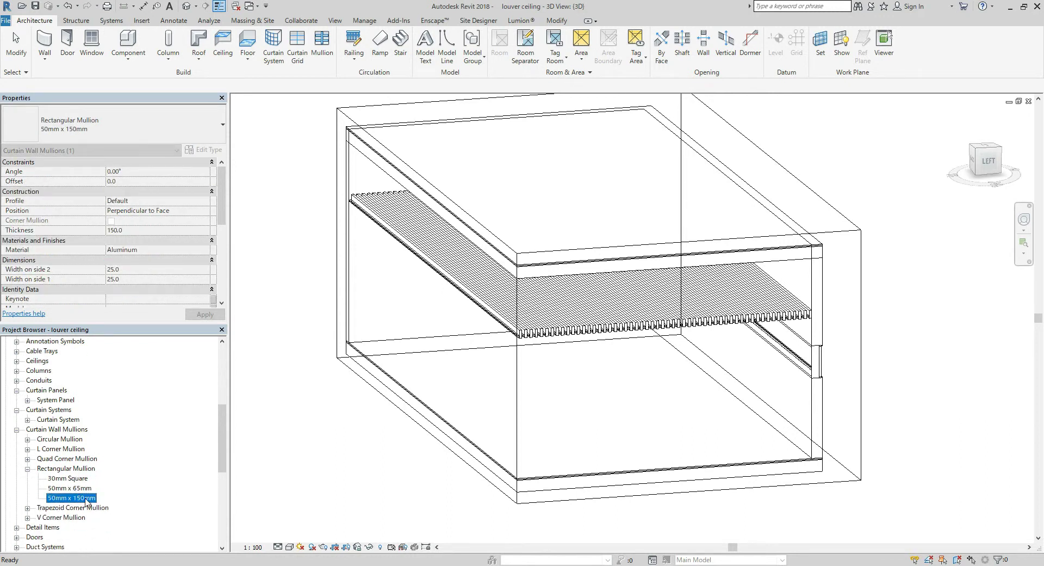
{"action": "right_click", "coordinate": [87, 501]}
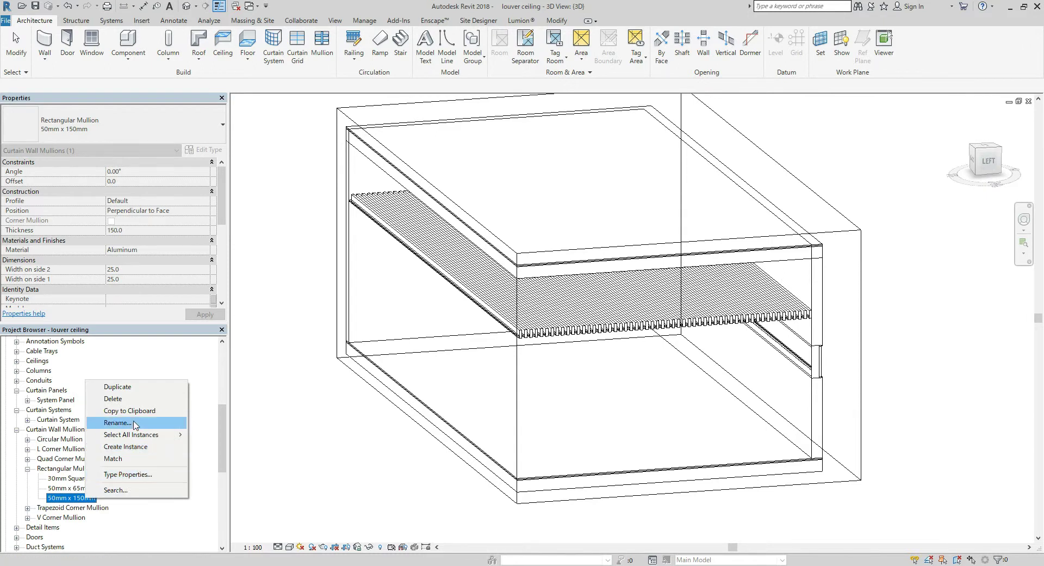
{"action": "left_click", "coordinate": [122, 386]}
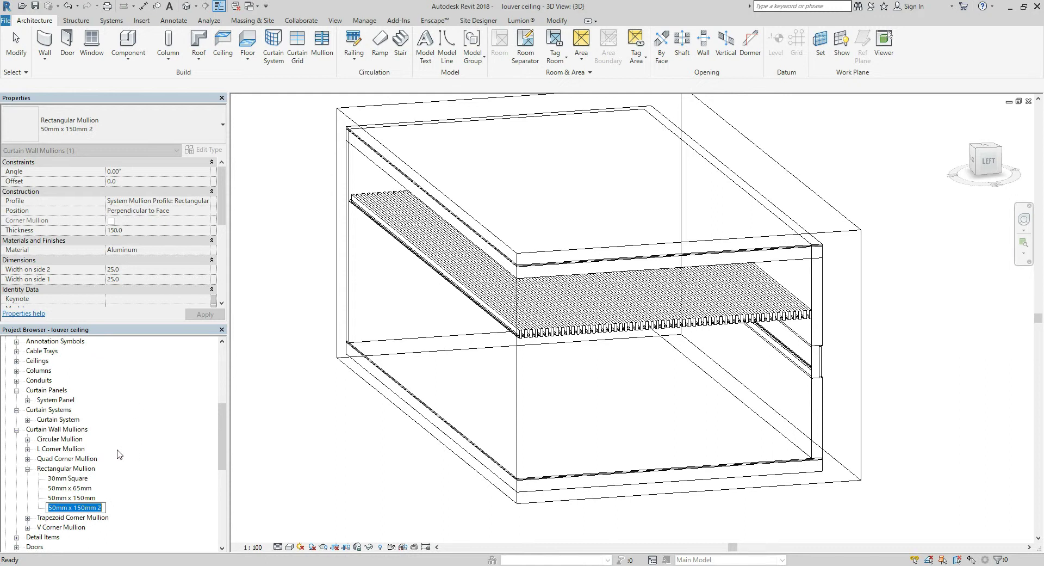
{"action": "left_click", "coordinate": [61, 508]}
{"action": "key", "text": "Left"}
{"action": "key", "text": "BackSpace"}
{"action": "type", "text": "3"}
{"action": "key", "text": "BackSpace"}
{"action": "key", "text": "BackSpace"}
{"action": "type", "text": "00"}
{"action": "key", "text": "Return"}
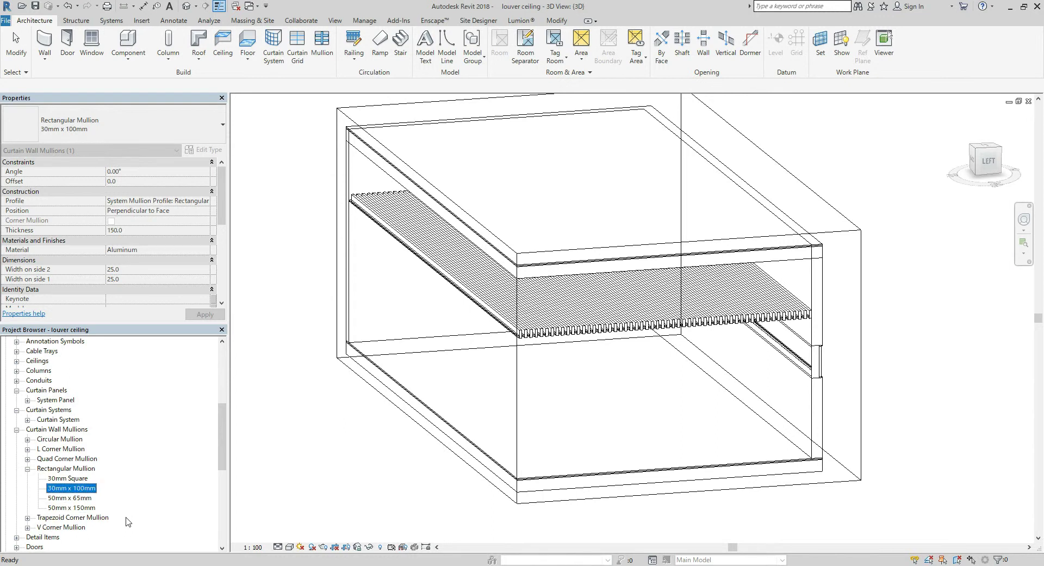
Set Width on side 2 and Width on side 1 of the 30mm x 100mm mullion type to 15.
{"action": "right_click", "coordinate": [70, 492]}
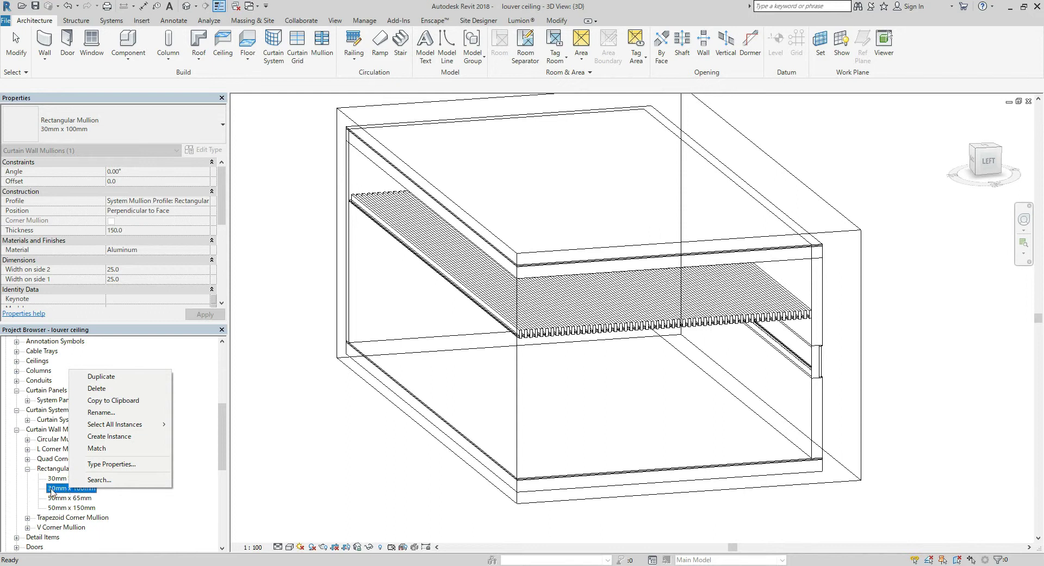
{"action": "double_click", "coordinate": [54, 489]}
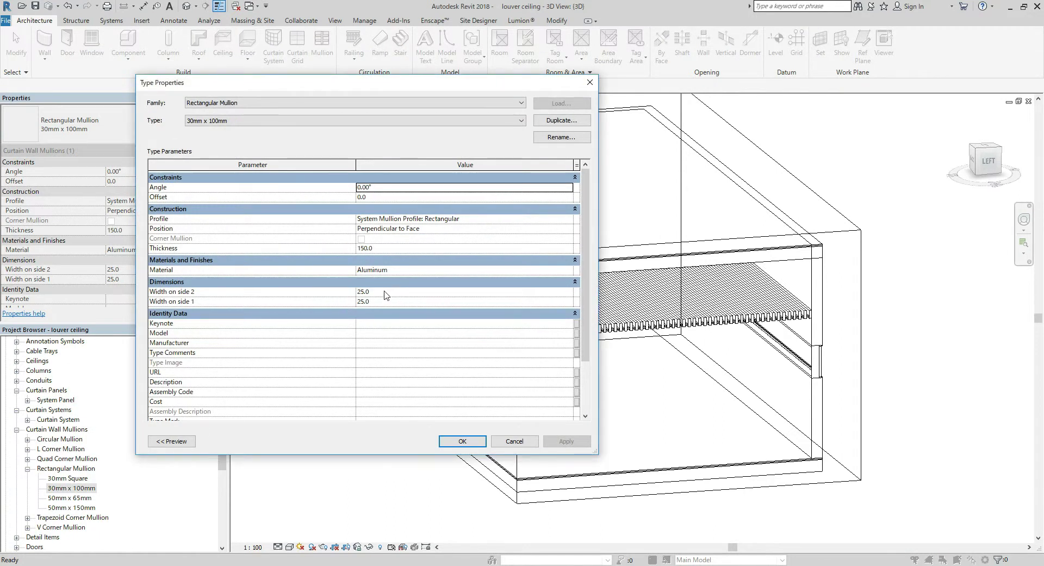
{"action": "left_click", "coordinate": [385, 291]}
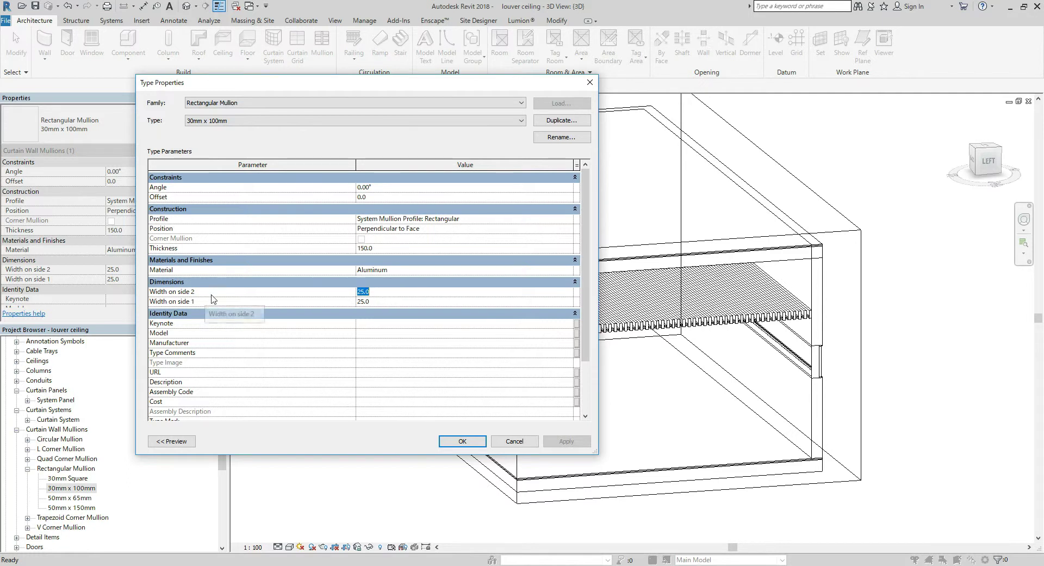
{"action": "type", "text": "15"}
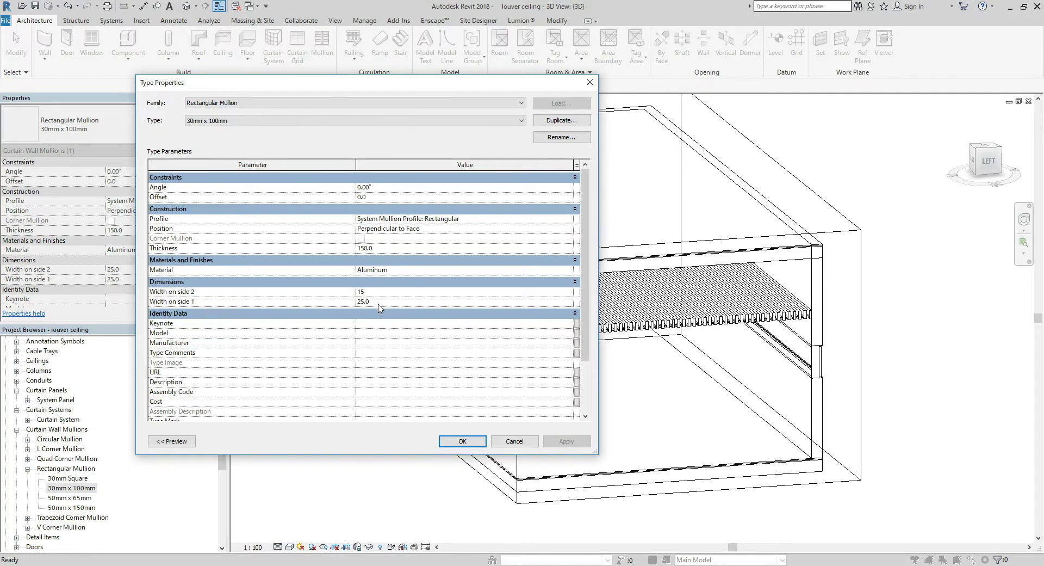
{"action": "left_click", "coordinate": [378, 303]}
{"action": "type", "text": "15"}
{"action": "left_click", "coordinate": [396, 333]}
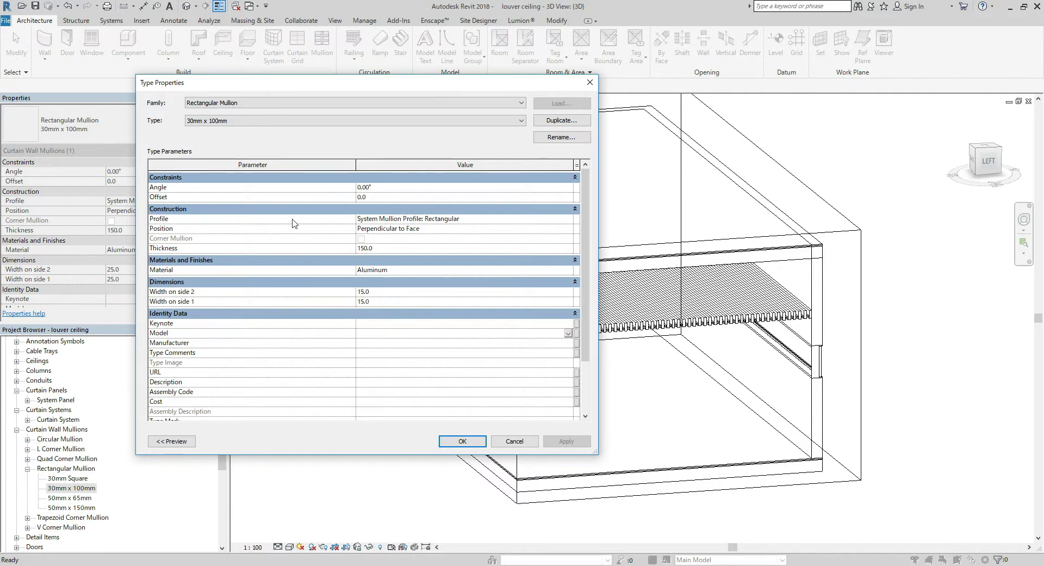
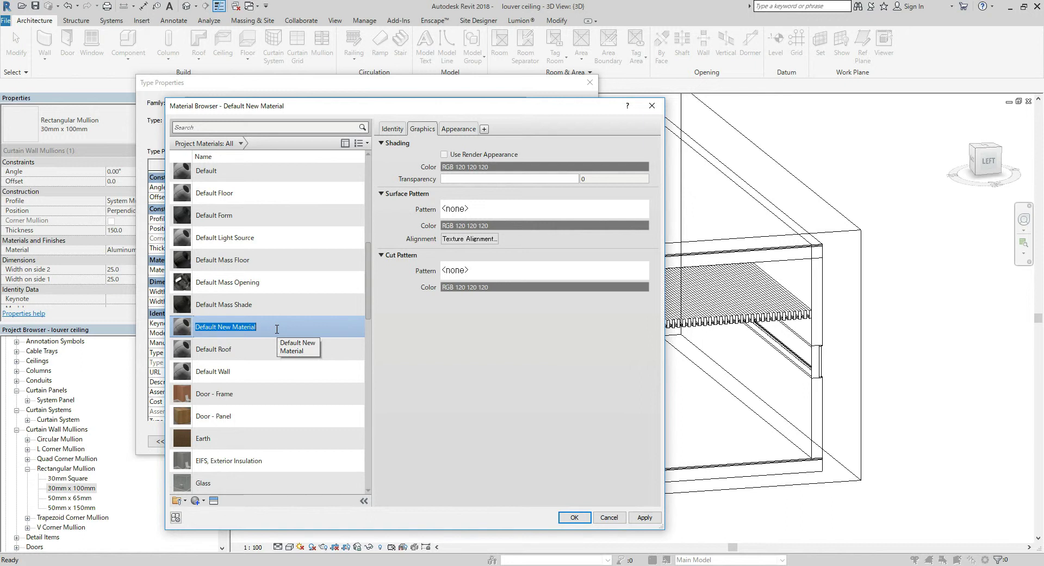
Name the new material woden louver and search the replacement appearance assets for wood.
{"action": "type", "text": "woden louver"}
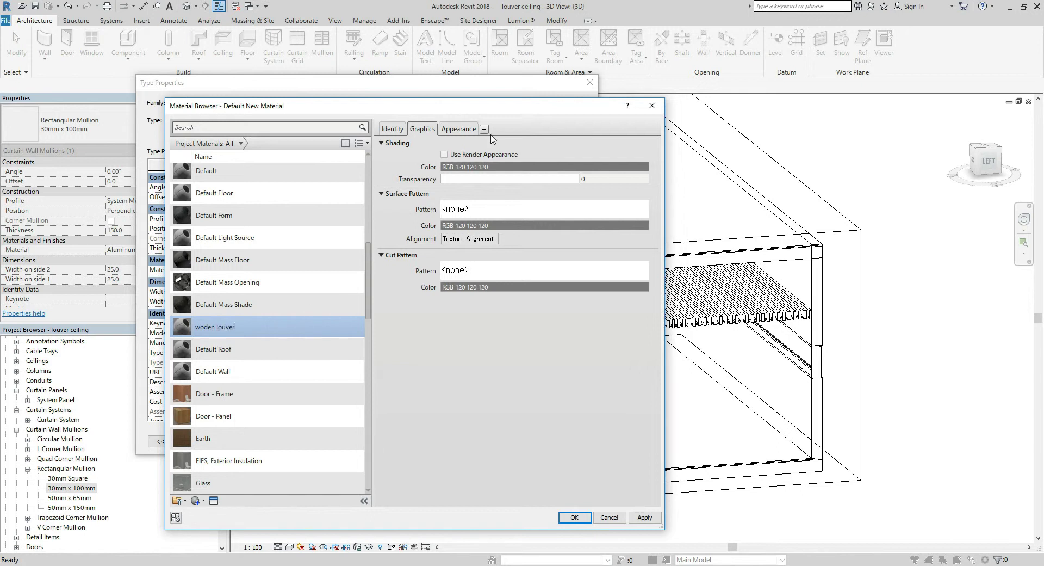
{"action": "left_click", "coordinate": [466, 130]}
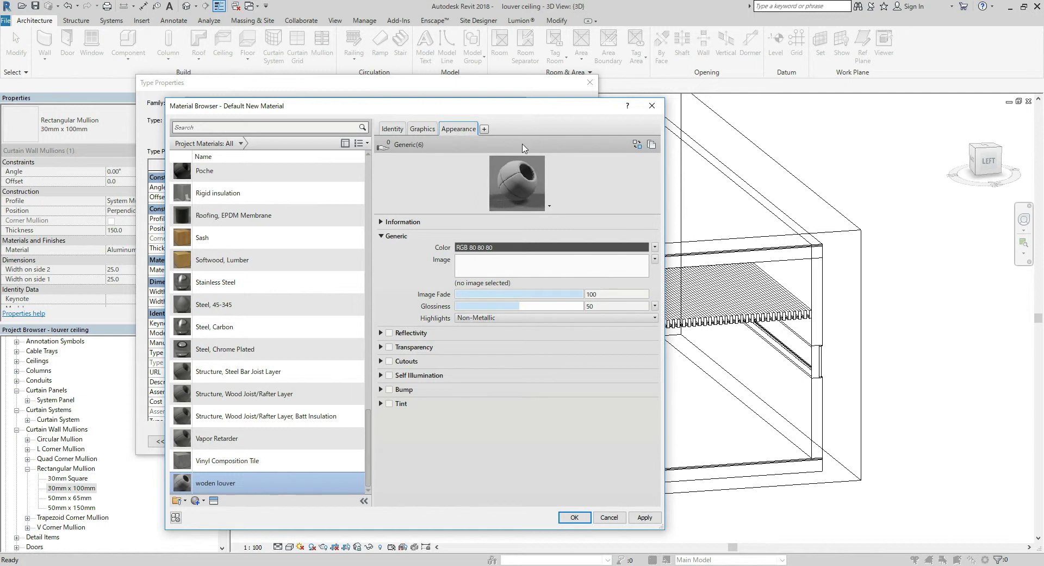
{"action": "left_click", "coordinate": [638, 145]}
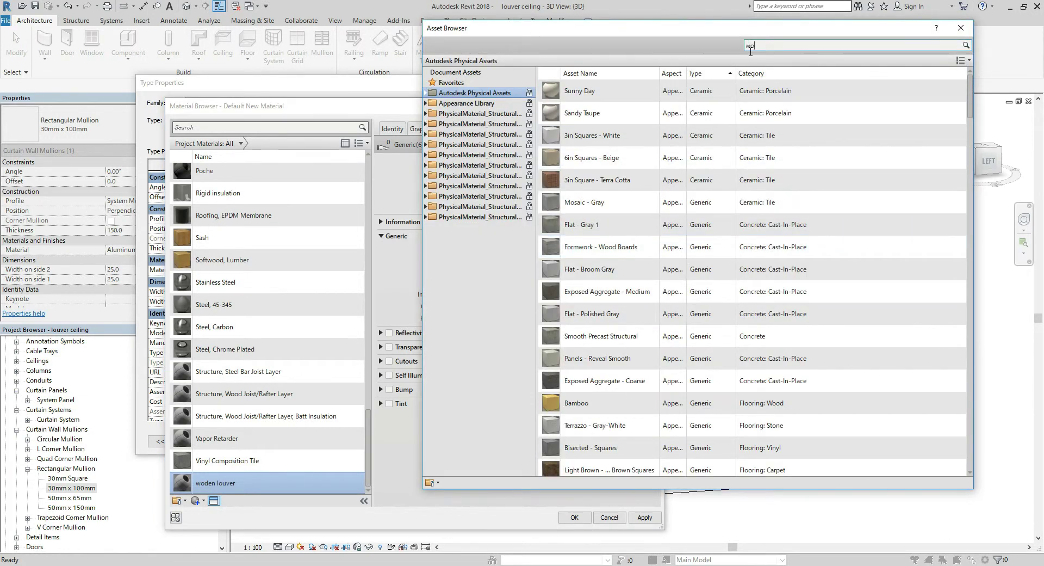
{"action": "key", "text": "Return"}
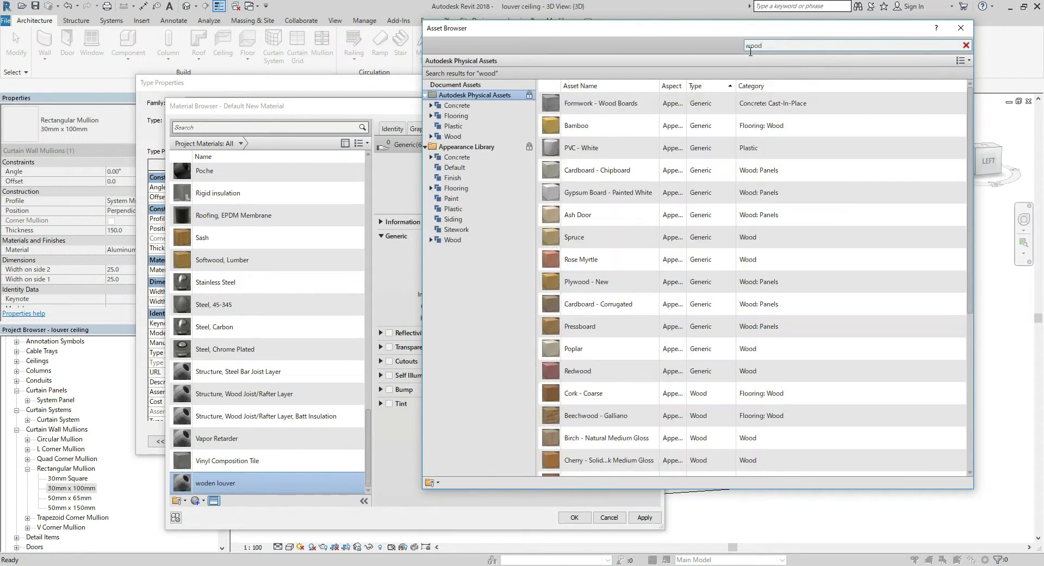
Apply the Walnut appearance from the Appearance Library to woden louver and assign that material to the mullion type.
{"action": "left_click", "coordinate": [489, 147]}
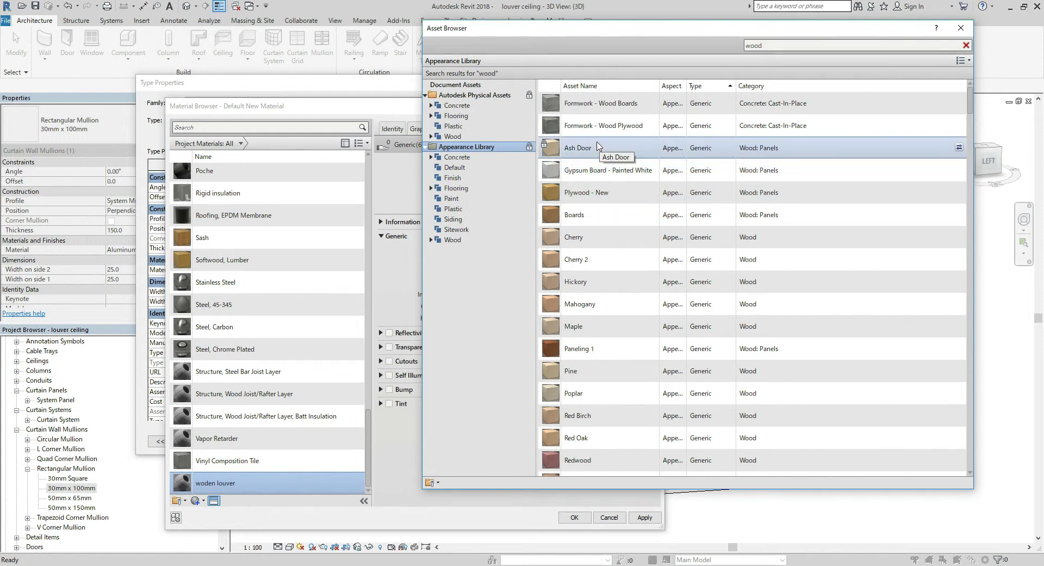
{"action": "left_click", "coordinate": [475, 96]}
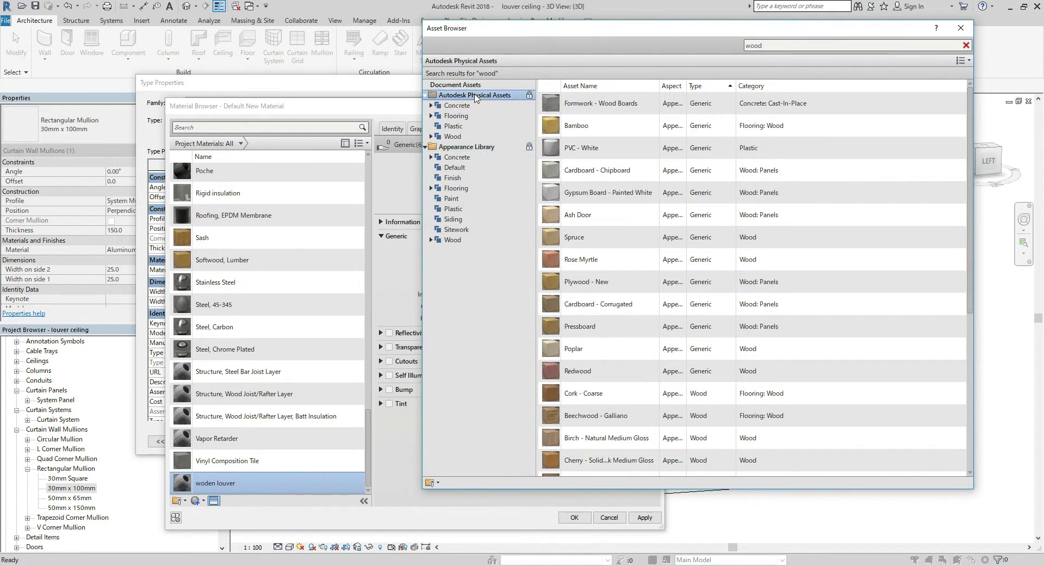
{"action": "left_click", "coordinate": [473, 166]}
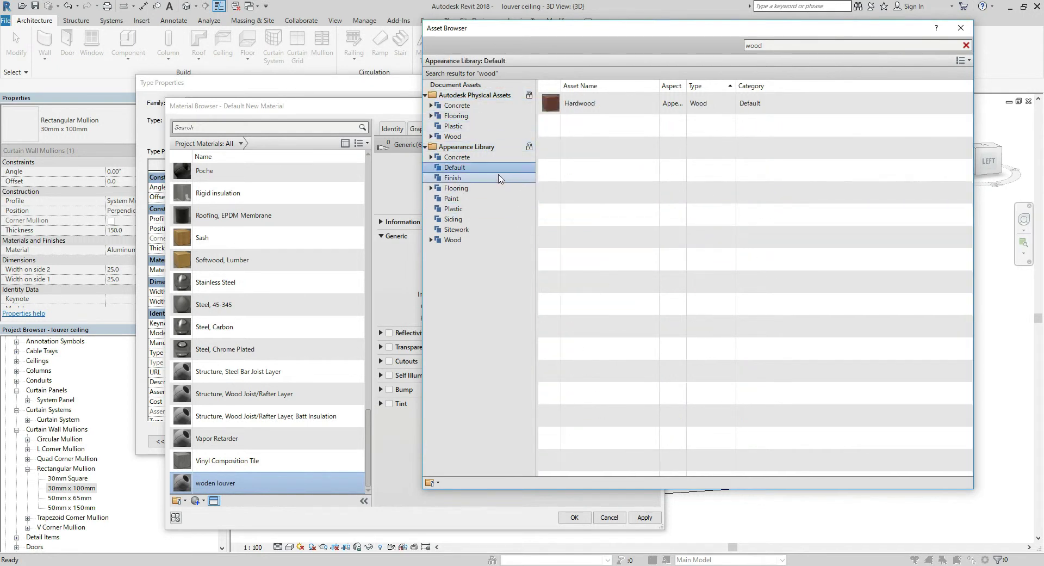
{"action": "left_click", "coordinate": [477, 146]}
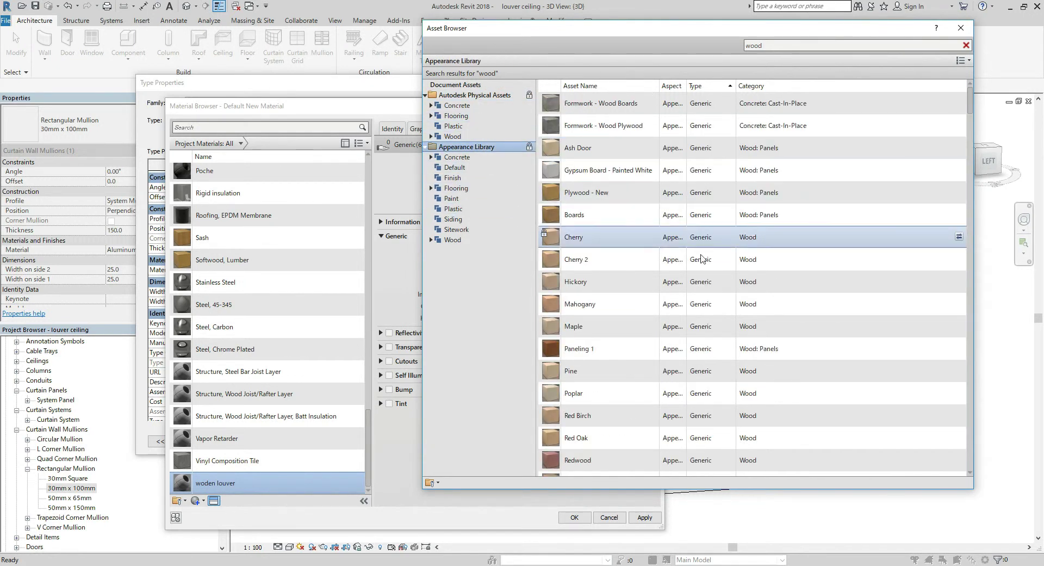
{"action": "scroll", "coordinate": [679, 329], "scroll_direction": "down", "scroll_amount": 2}
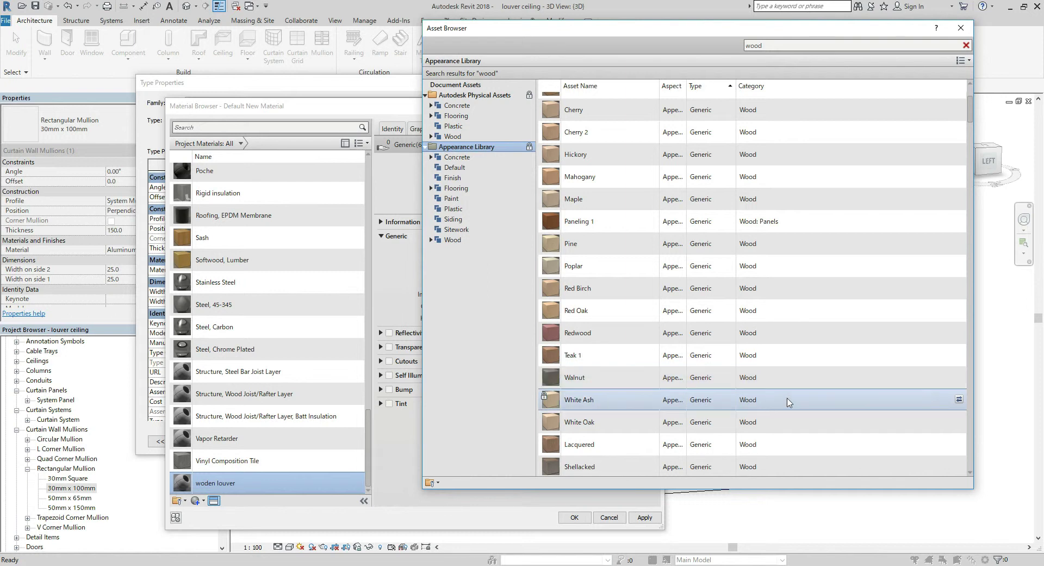
{"action": "left_click", "coordinate": [959, 376]}
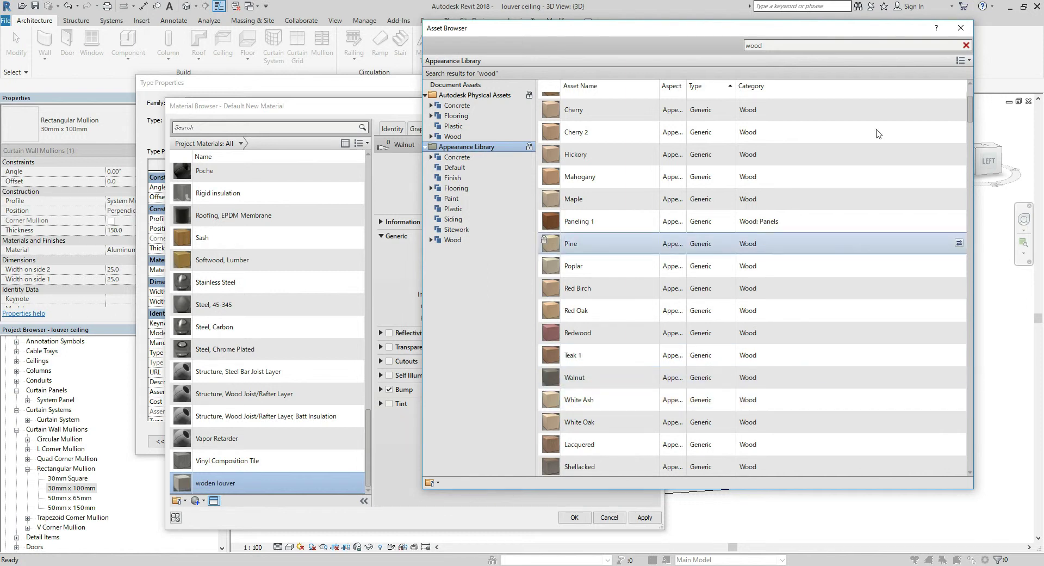
{"action": "scroll", "coordinate": [811, 131], "scroll_direction": "up", "scroll_amount": 1}
{"action": "left_click", "coordinate": [960, 28]}
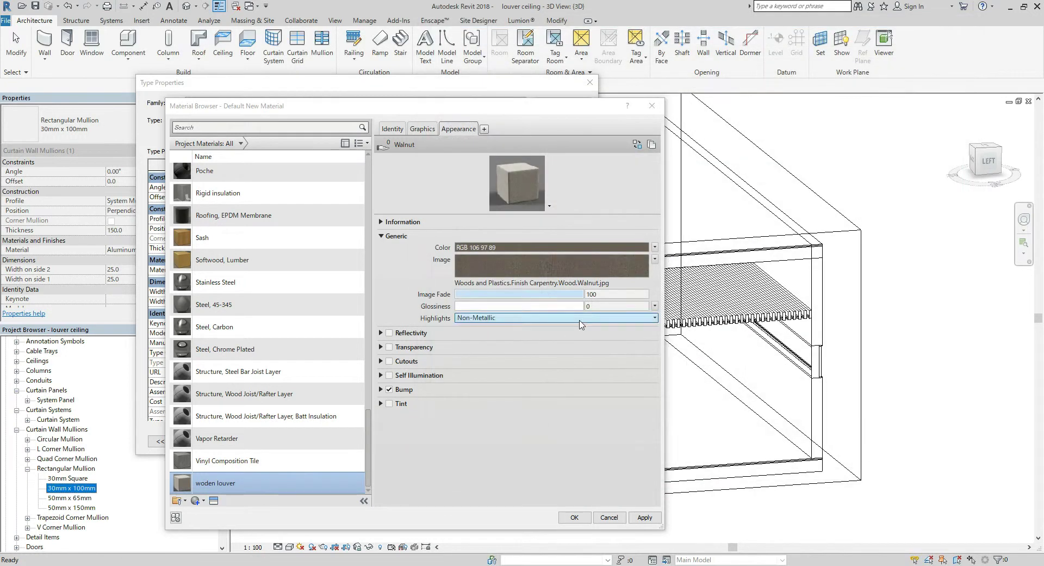
{"action": "left_click", "coordinate": [575, 517]}
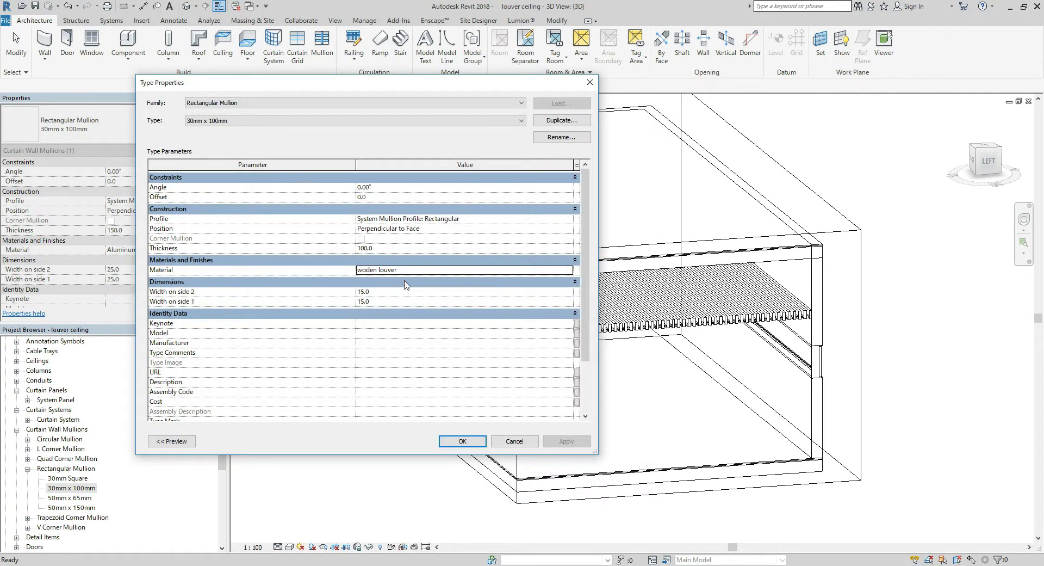
{"action": "left_click", "coordinate": [463, 441]}
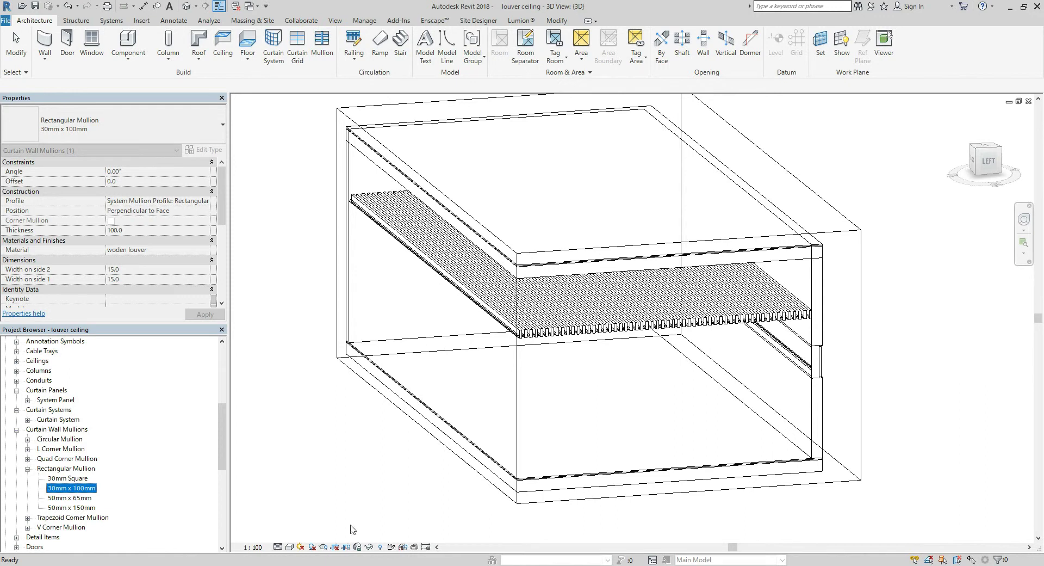
Set the 3D view's visual style to Realistic and inspect the louver ends up close.
{"action": "left_click", "coordinate": [290, 547]}
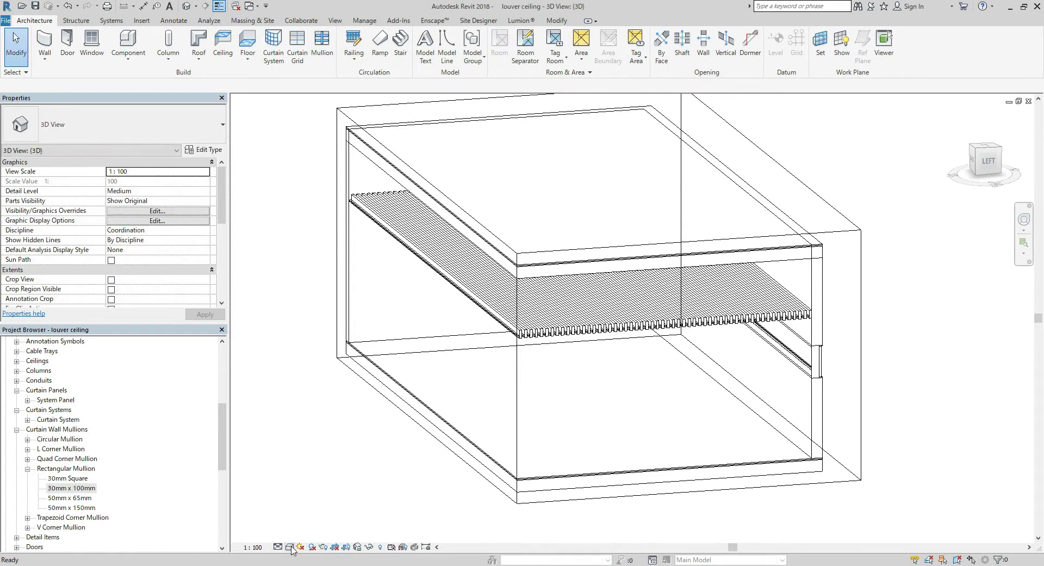
{"action": "left_click", "coordinate": [291, 547]}
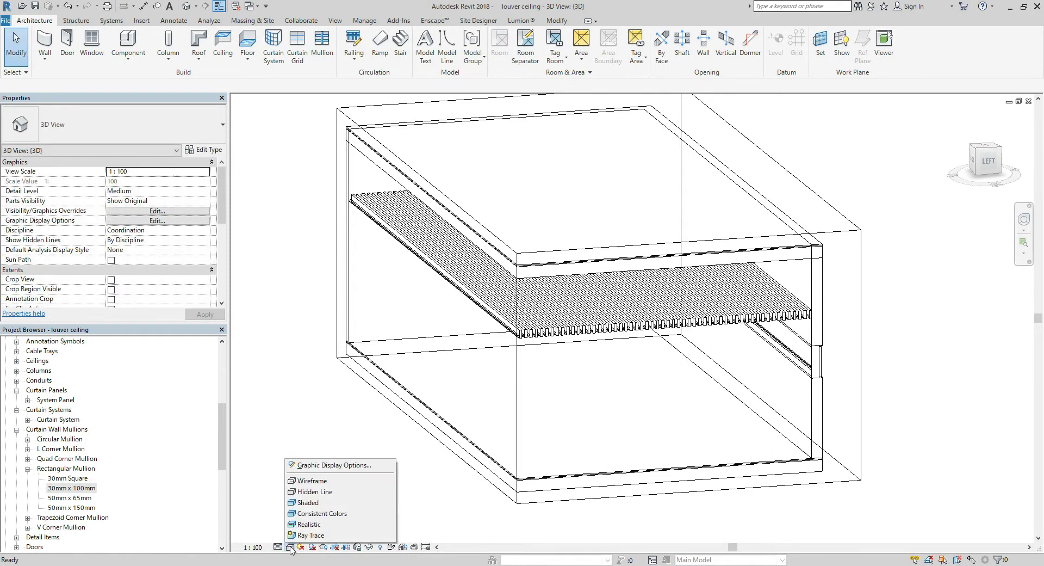
{"action": "left_click", "coordinate": [309, 524]}
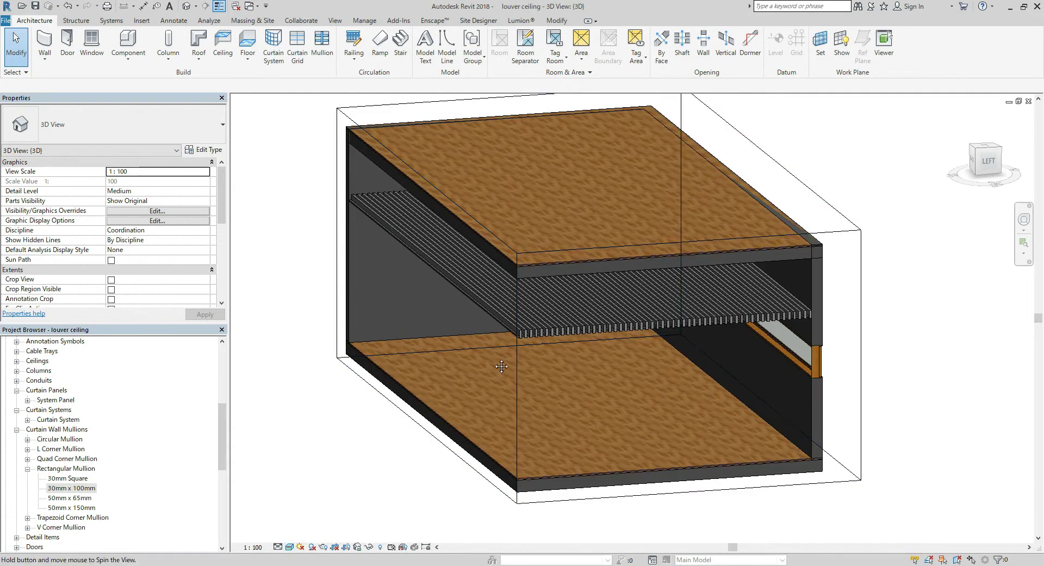
{"action": "middle_click_drag", "start_coordinate": [562, 347], "coordinate": [607, 292], "text": "shift"}
{"action": "scroll", "coordinate": [608, 291], "scroll_direction": "up", "scroll_amount": 8}
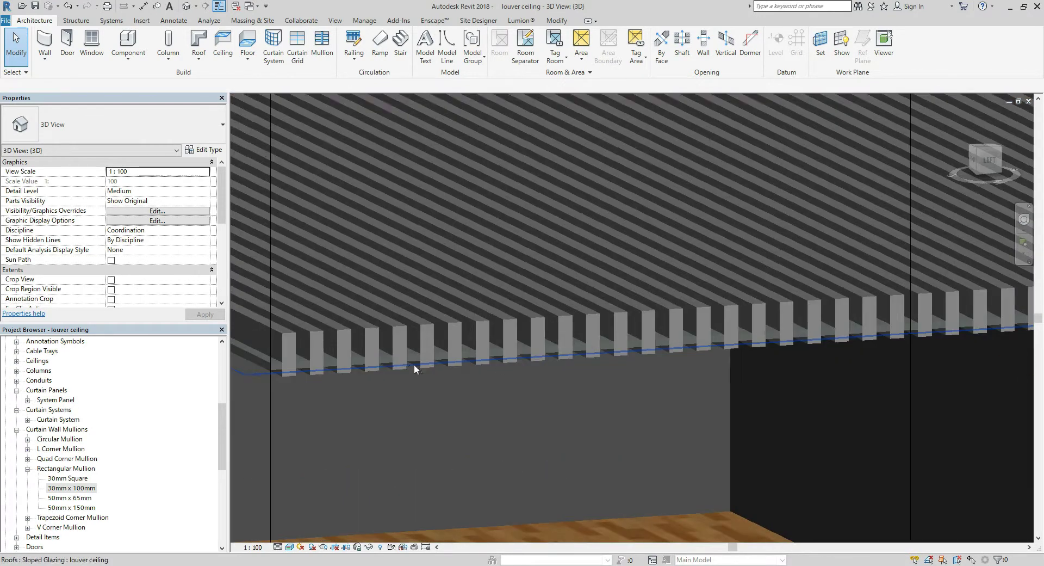
{"action": "middle_click_drag", "start_coordinate": [413, 364], "coordinate": [504, 391], "text": "shift"}
{"action": "scroll", "coordinate": [387, 375], "scroll_direction": "up", "scroll_amount": 3}
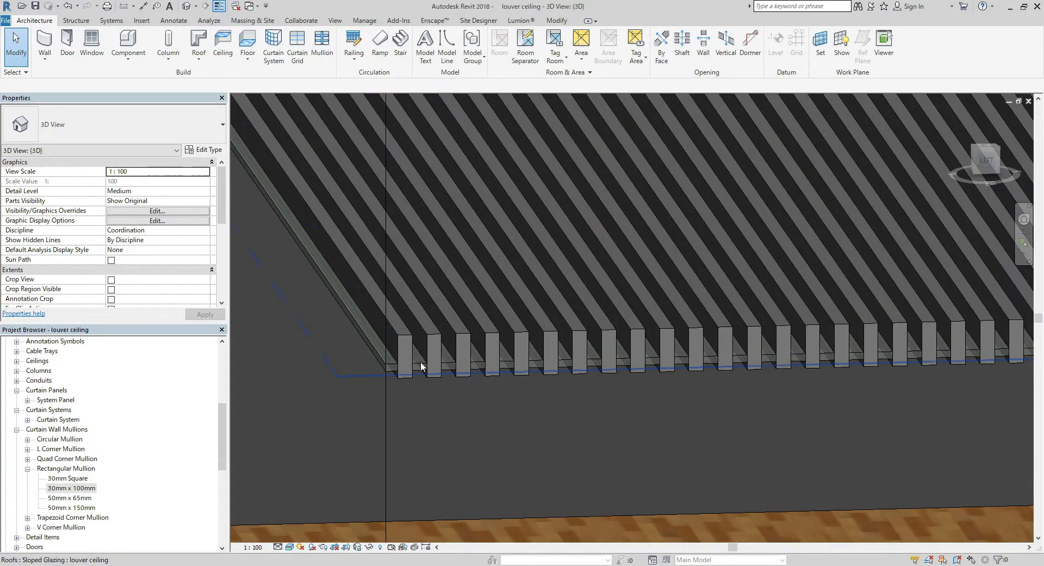
{"action": "scroll", "coordinate": [417, 360], "scroll_direction": "up", "scroll_amount": 3}
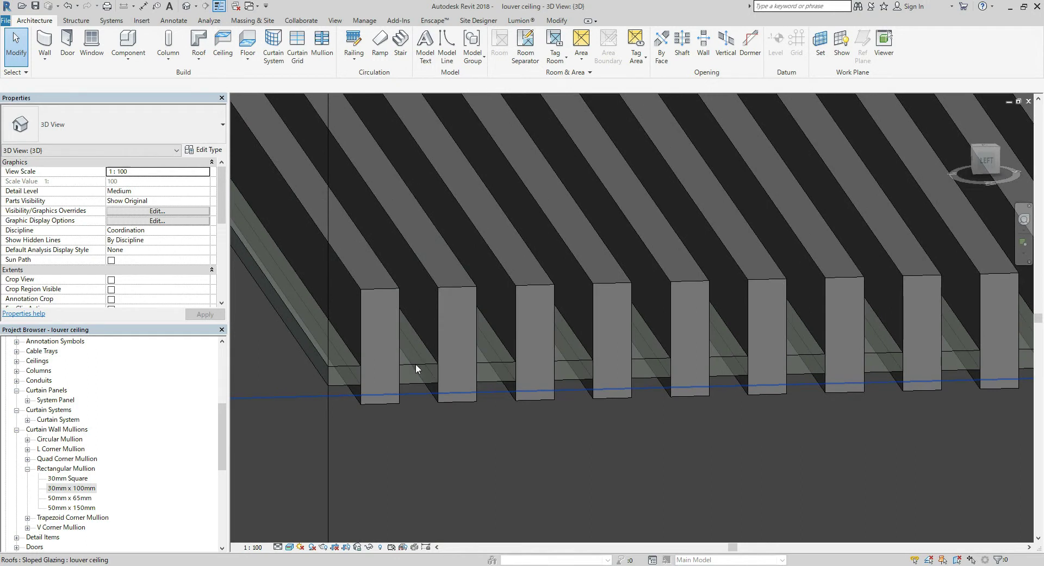
{"action": "scroll", "coordinate": [425, 364], "scroll_direction": "down", "scroll_amount": 5}
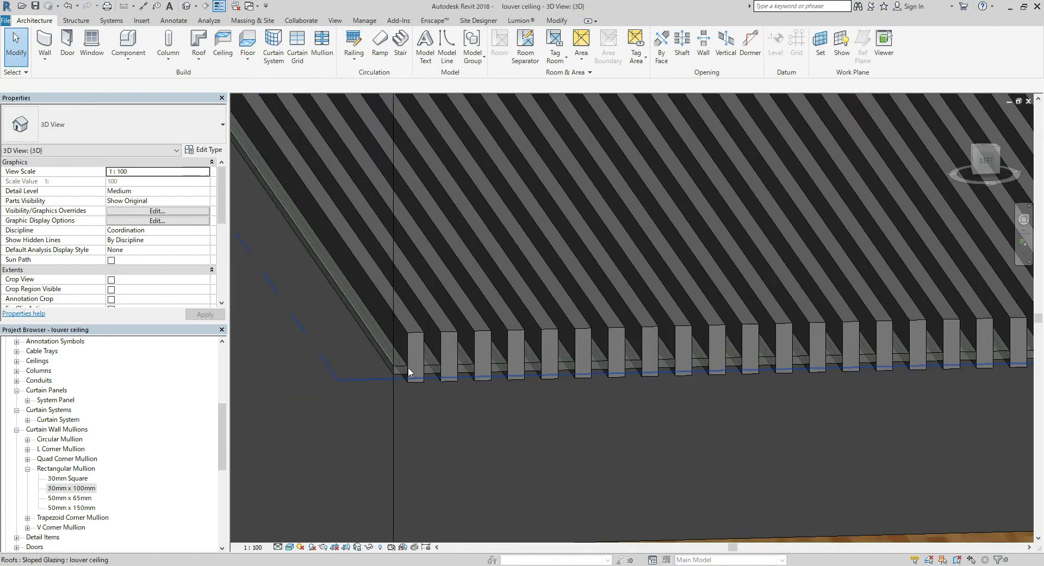
Check which Curtain Panel options are available in the type properties of the louver ceiling sloped glazing.
{"action": "left_click_drag", "start_coordinate": [220, 407], "coordinate": [220, 348]}
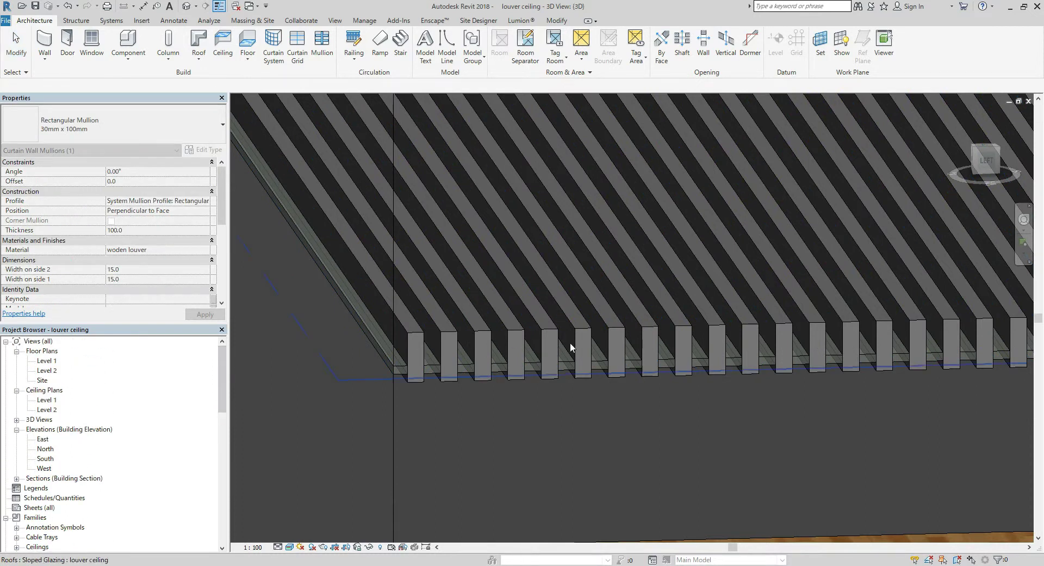
{"action": "scroll", "coordinate": [568, 338], "scroll_direction": "down", "scroll_amount": 3}
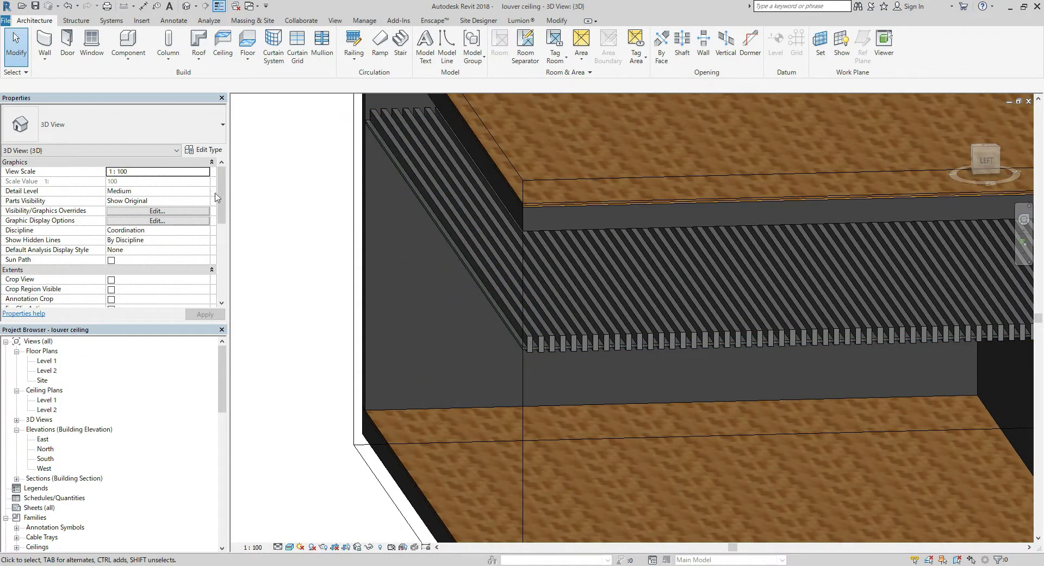
{"action": "scroll", "coordinate": [217, 196], "scroll_direction": "down", "scroll_amount": 2}
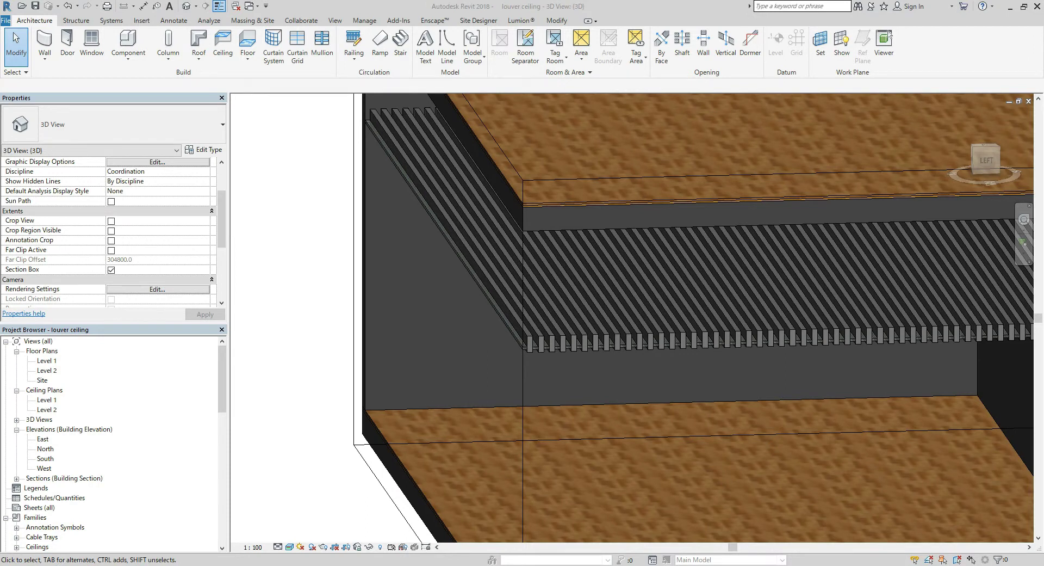
{"action": "left_click", "coordinate": [571, 345]}
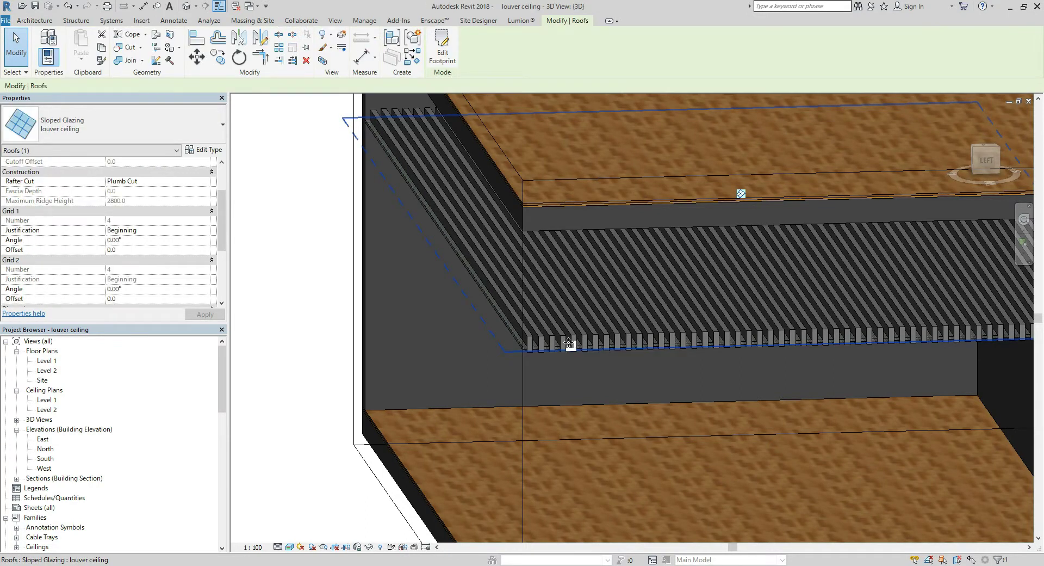
{"action": "left_click", "coordinate": [206, 152]}
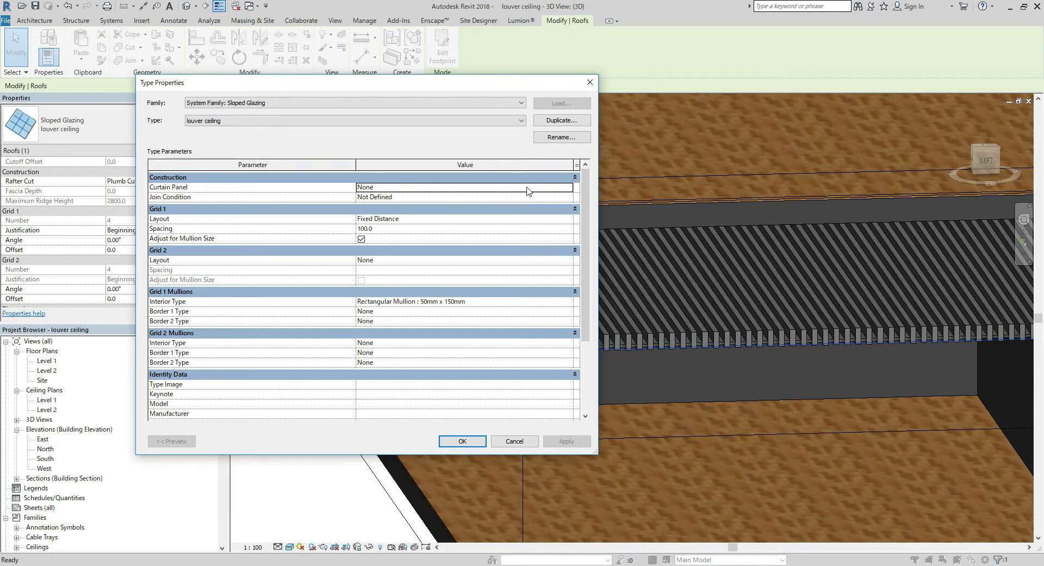
{"action": "left_click", "coordinate": [548, 188]}
{"action": "left_click", "coordinate": [568, 187]}
{"action": "left_click", "coordinate": [568, 188]}
{"action": "left_click", "coordinate": [566, 441]}
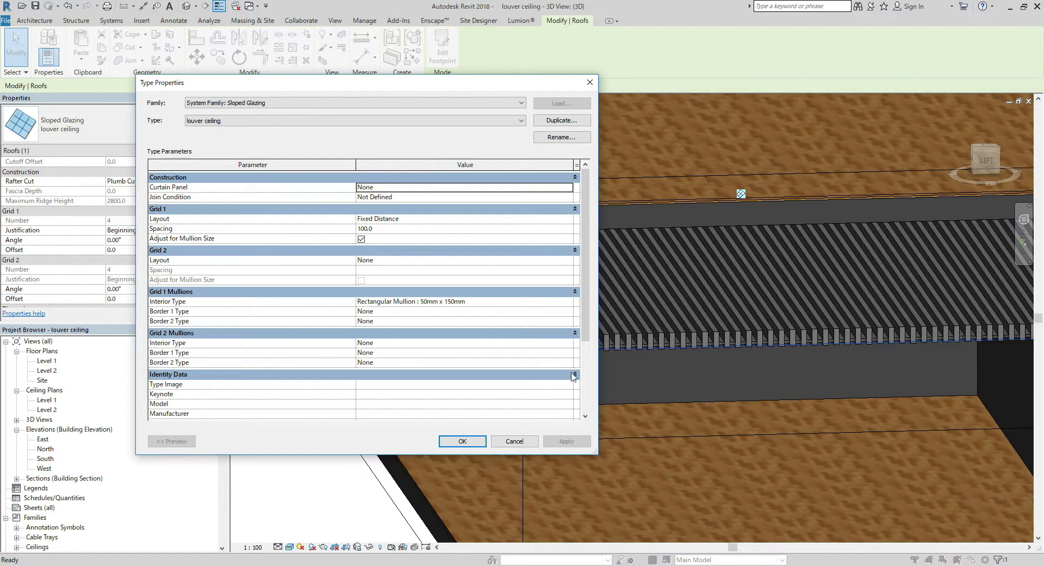
{"action": "left_click", "coordinate": [463, 441]}
{"action": "left_click", "coordinate": [304, 128]}
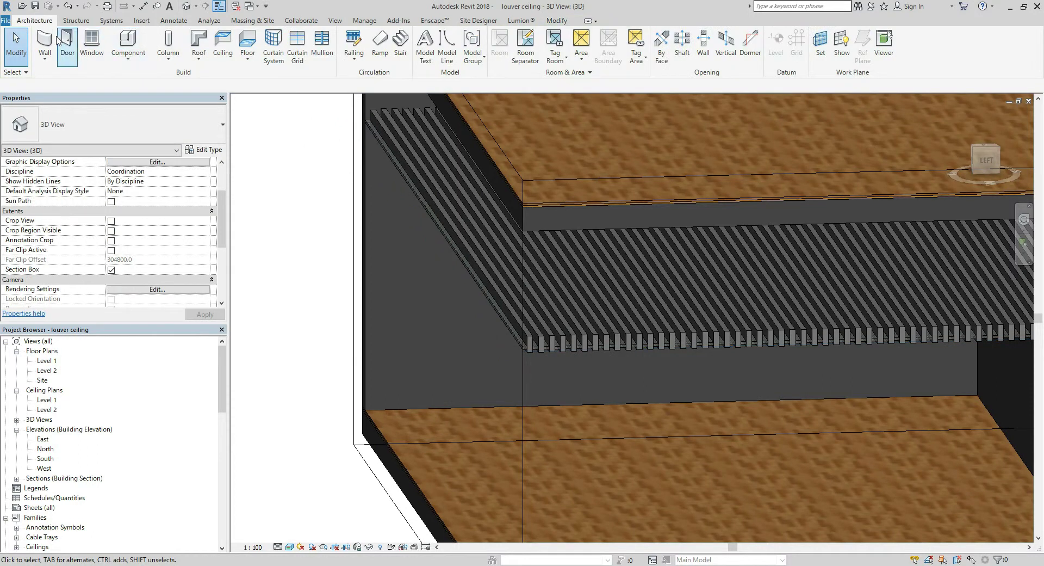
Load the empty panel family 空のパネル.rfa from the カーテンウォール パネル > パネル folder of the Japan library.
{"action": "left_click", "coordinate": [142, 21]}
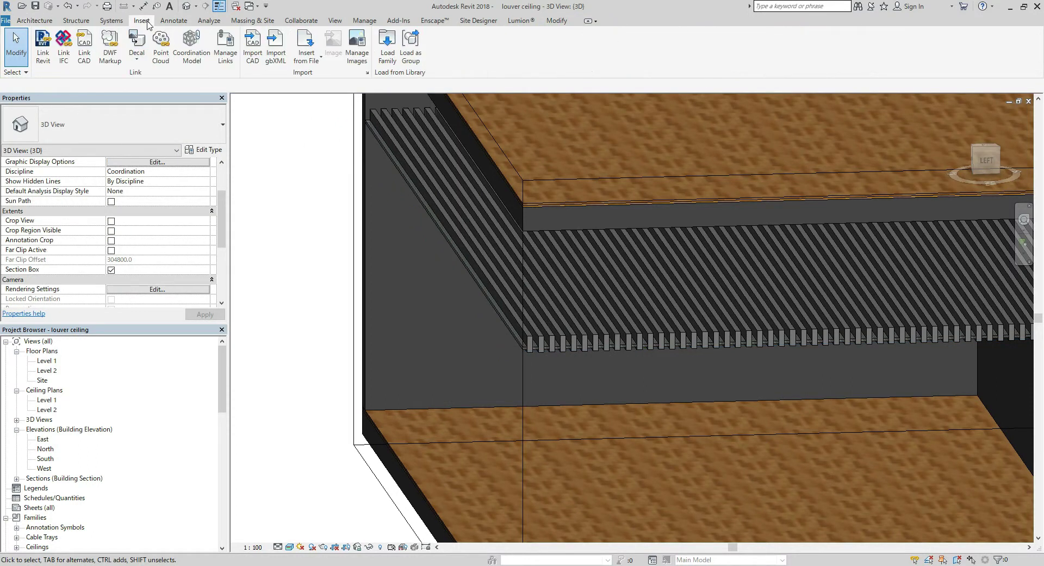
{"action": "left_click", "coordinate": [386, 51]}
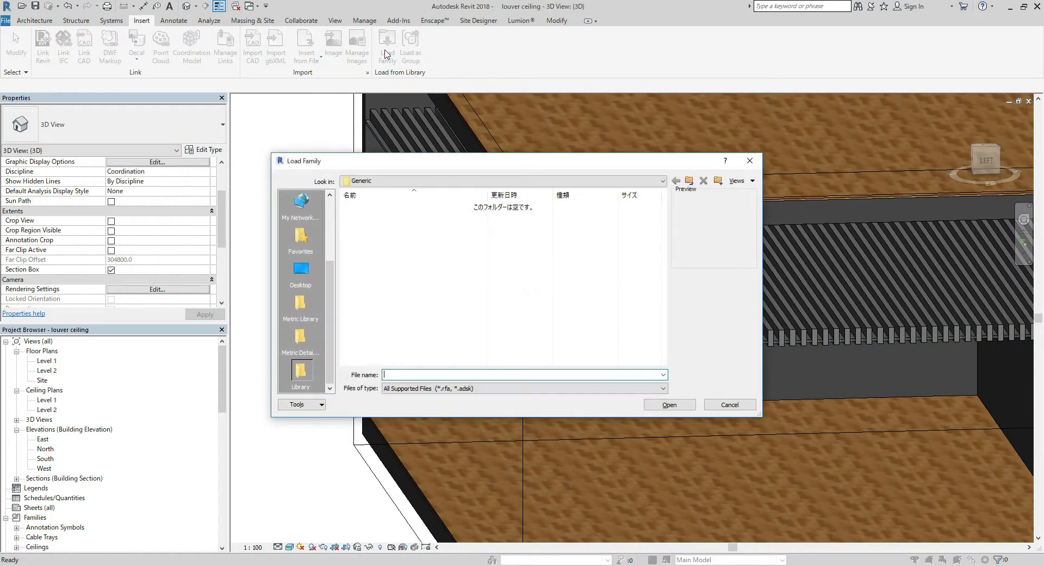
{"action": "left_click", "coordinate": [689, 181]}
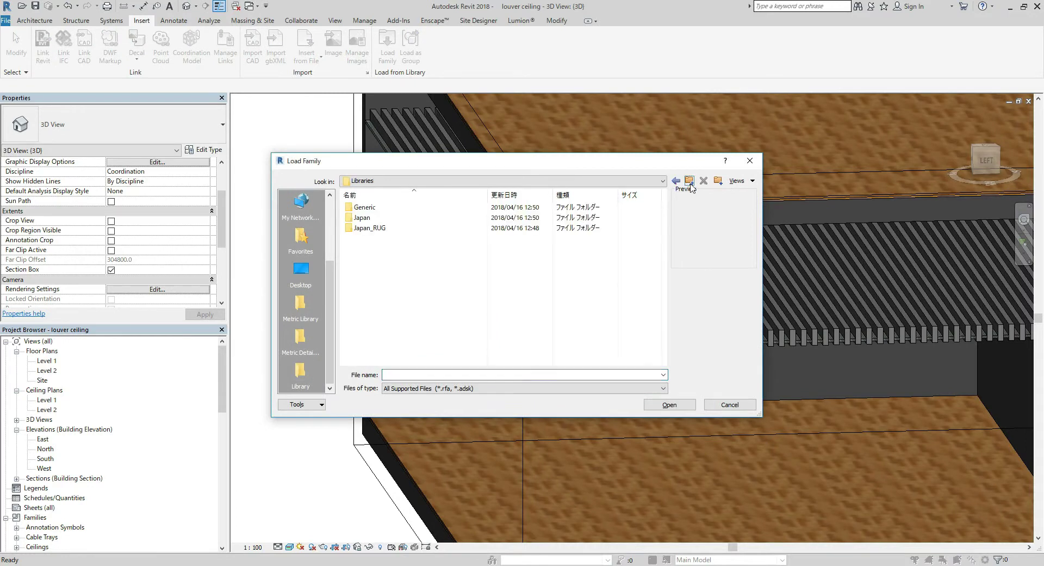
{"action": "double_click", "coordinate": [374, 219]}
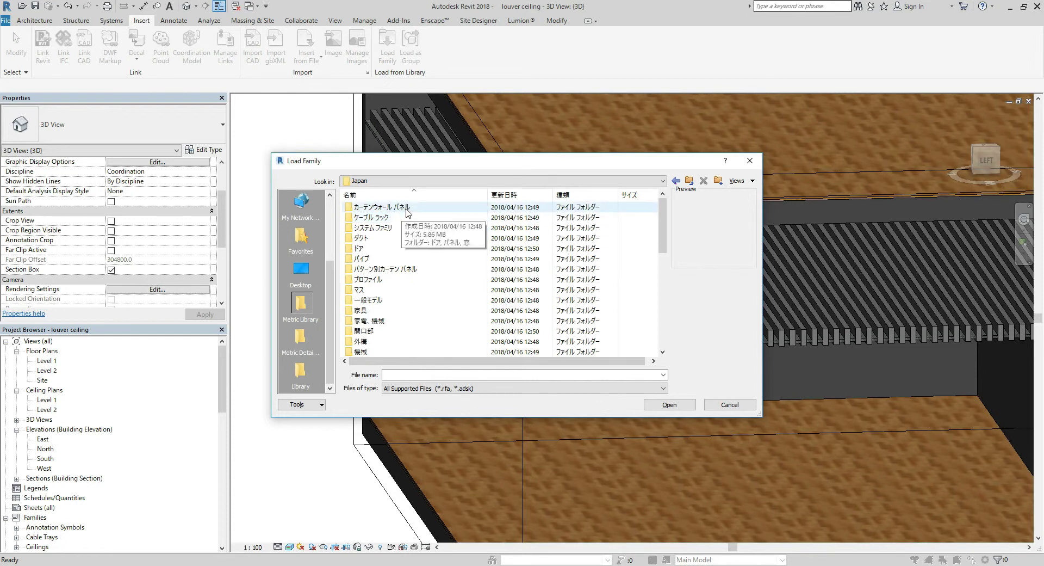
{"action": "double_click", "coordinate": [381, 207]}
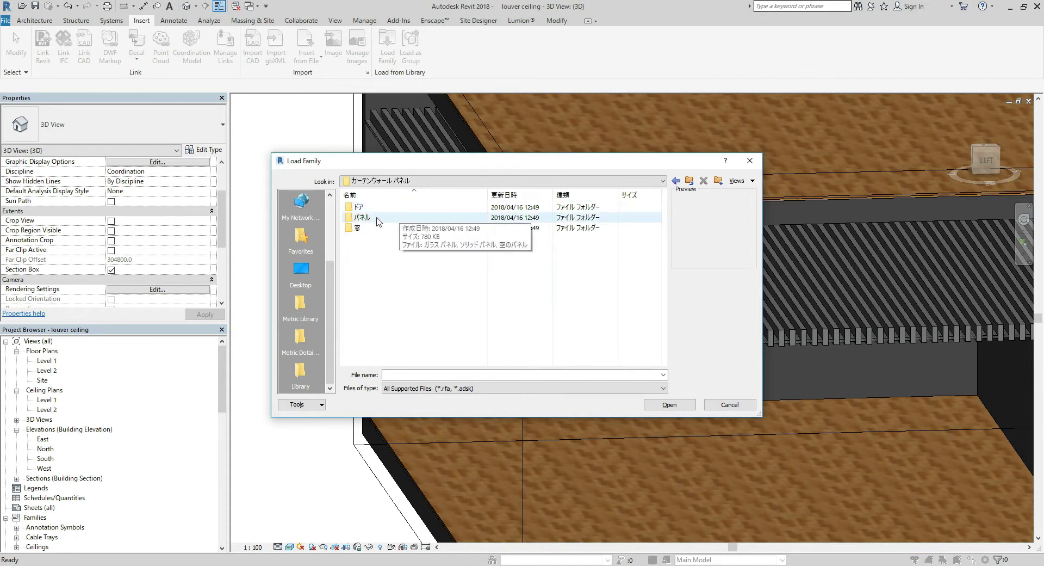
{"action": "double_click", "coordinate": [377, 218]}
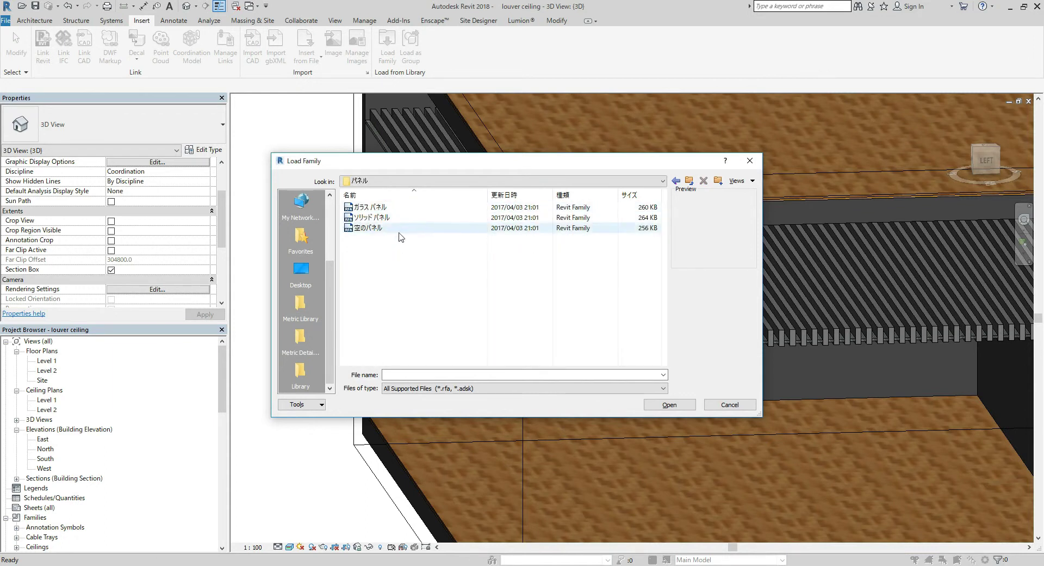
{"action": "left_click", "coordinate": [364, 231]}
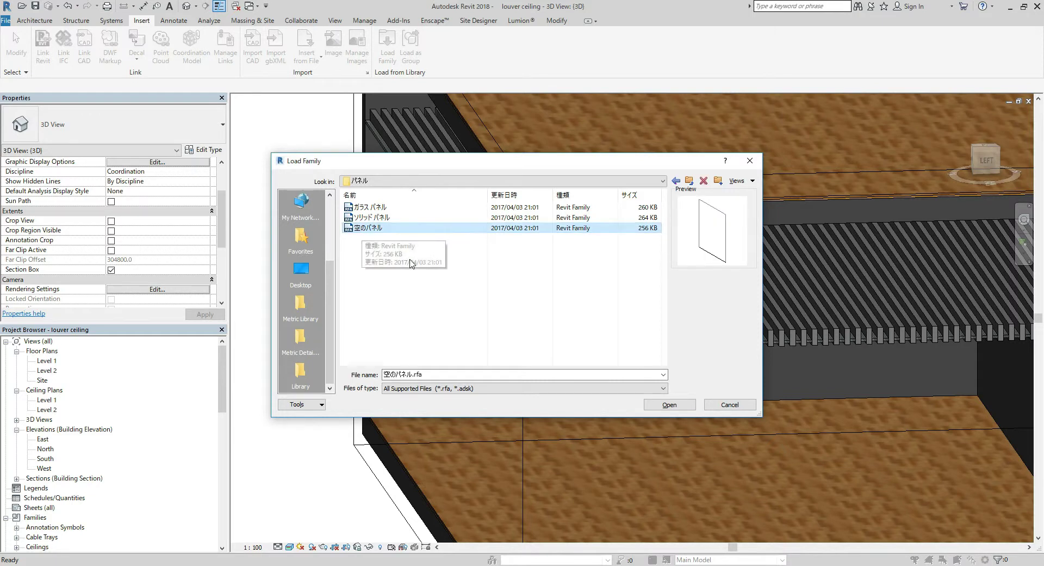
{"action": "left_click", "coordinate": [670, 404]}
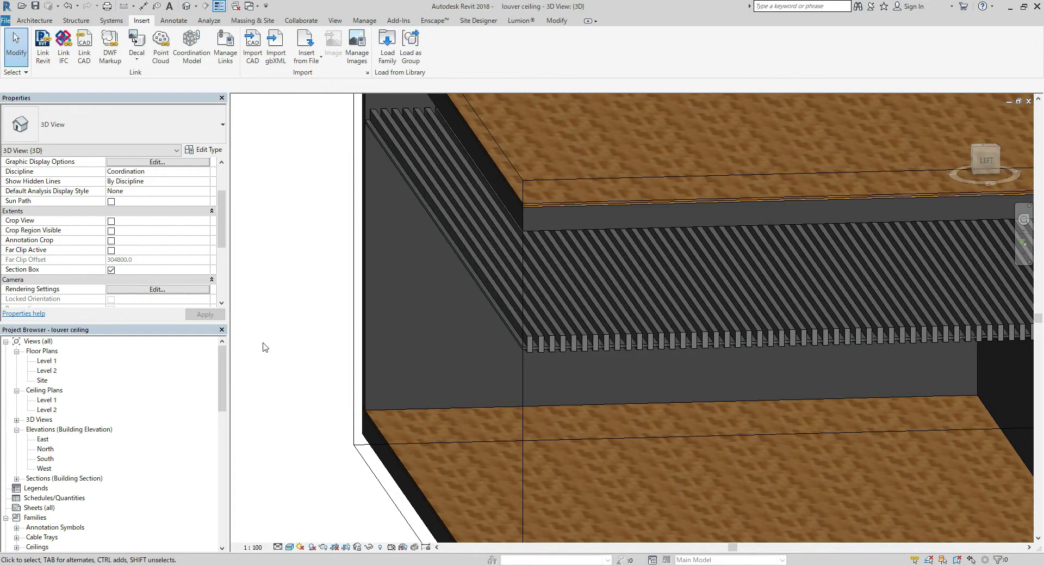
Locate the loaded 空のパネル family under Curtain Panels in the project's families.
{"action": "left_click_drag", "start_coordinate": [214, 380], "coordinate": [220, 436]}
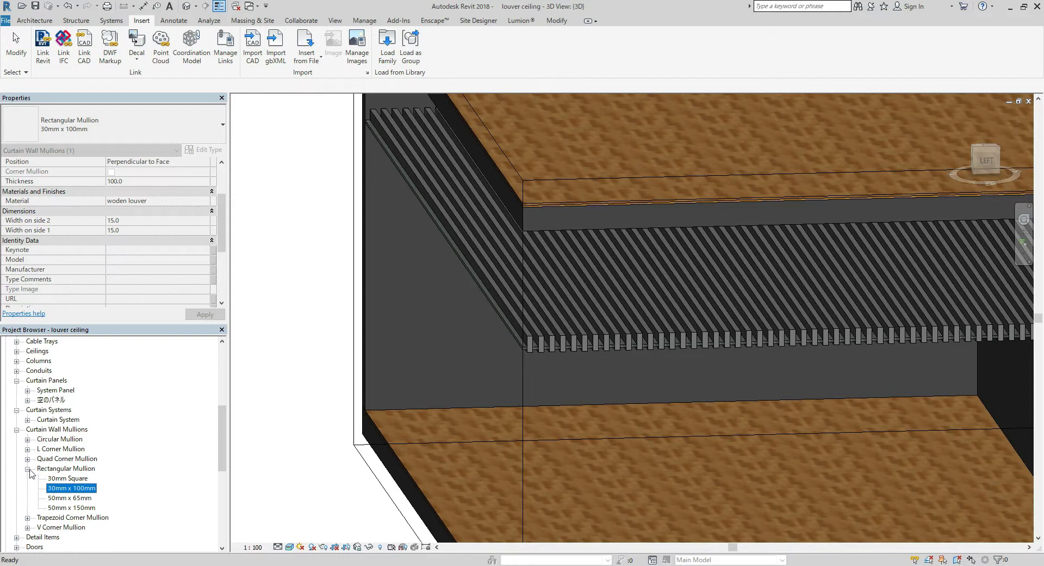
{"action": "scroll", "coordinate": [60, 481], "scroll_direction": "down", "scroll_amount": 1}
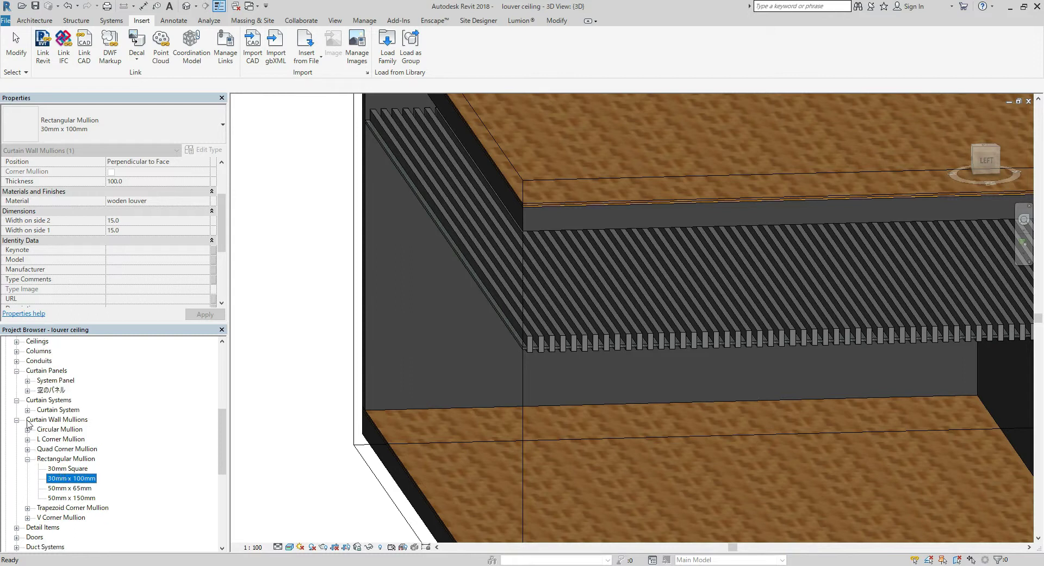
{"action": "left_click", "coordinate": [49, 371]}
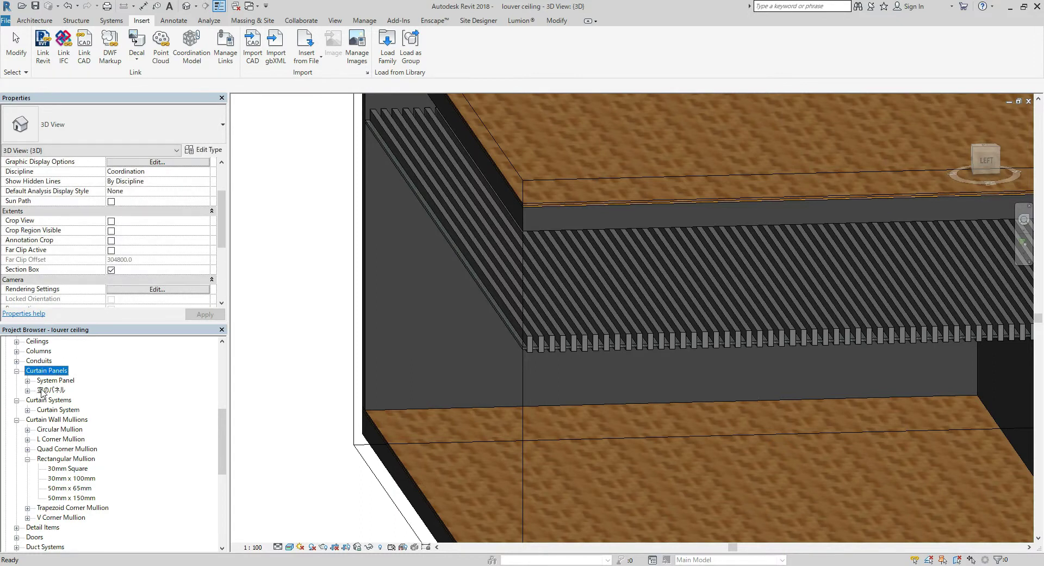
{"action": "scroll", "coordinate": [42, 393], "scroll_direction": "up", "scroll_amount": 4}
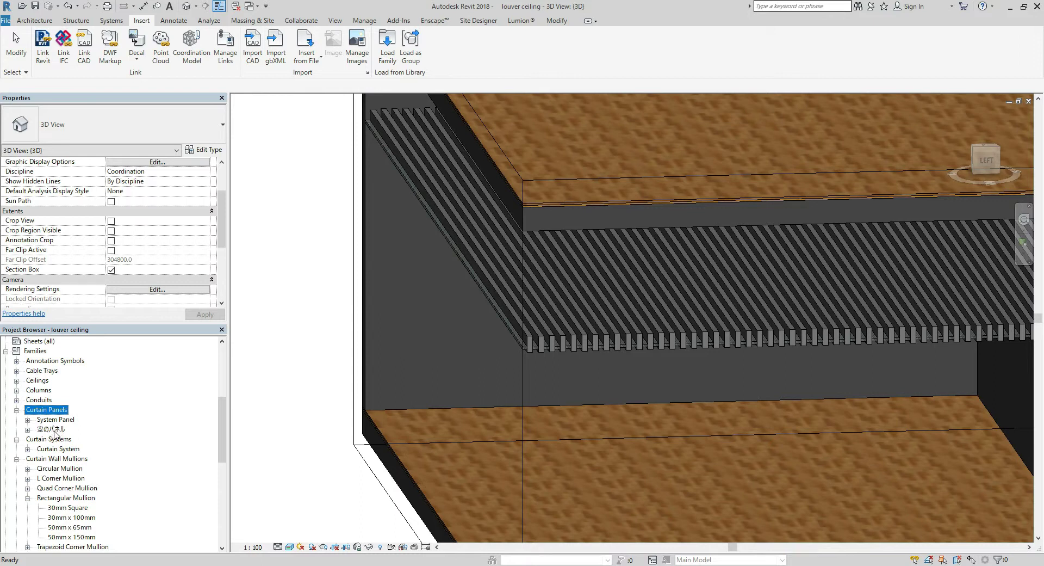
{"action": "left_click", "coordinate": [55, 429]}
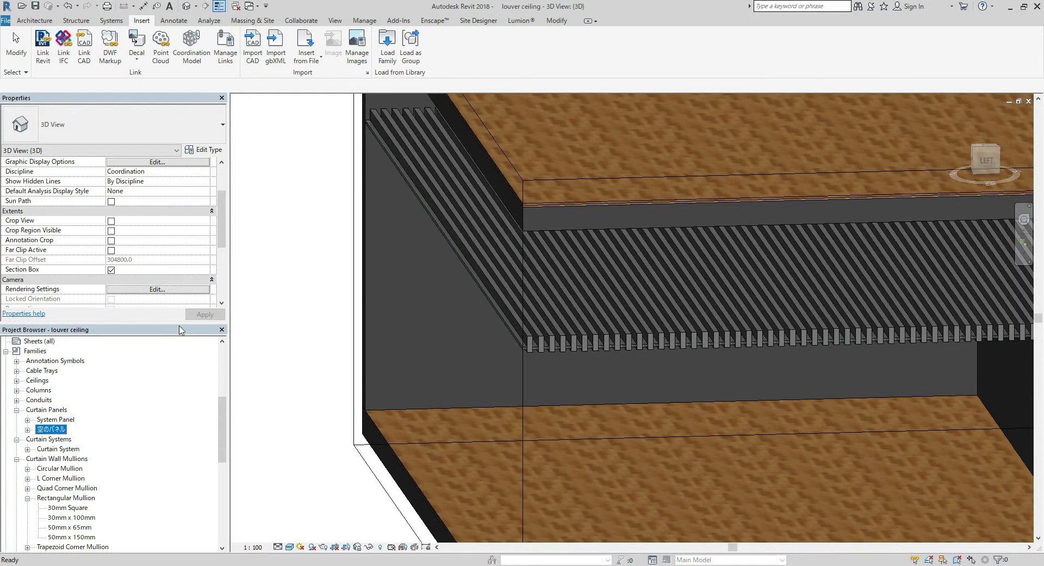
Set the Curtain Panel of the louver ceiling sloped glazing type to 空のパネル : 空のパネル and accept the non-rectangular cells warning.
{"action": "left_click", "coordinate": [561, 349]}
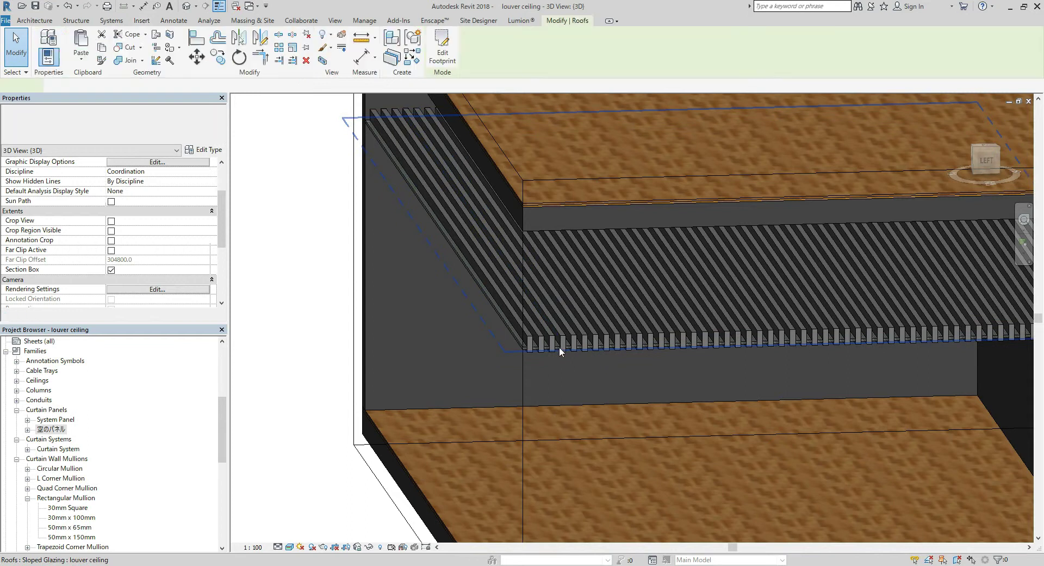
{"action": "left_click", "coordinate": [204, 149]}
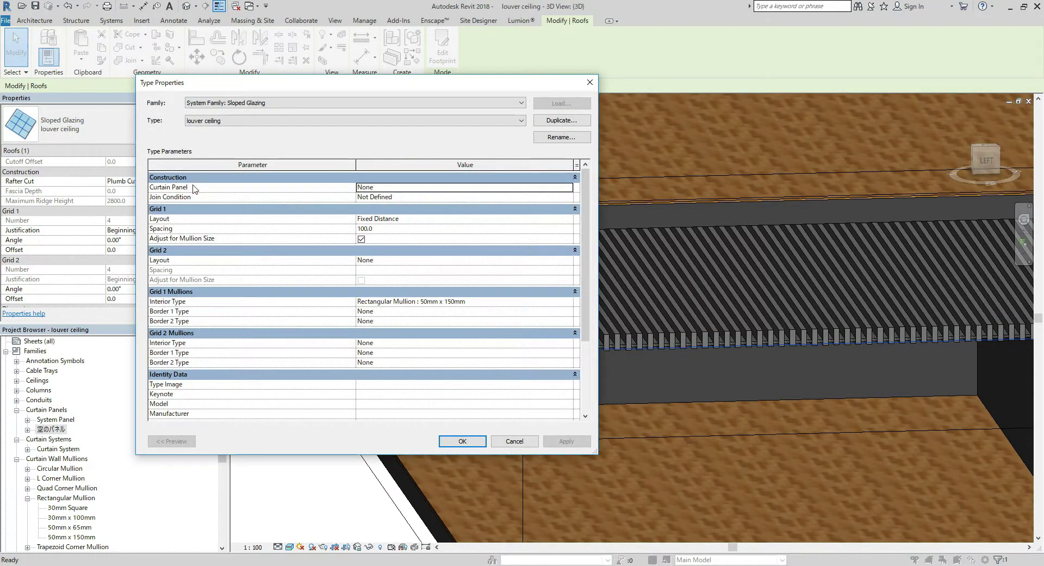
{"action": "left_click", "coordinate": [207, 188]}
{"action": "left_click", "coordinate": [568, 189]}
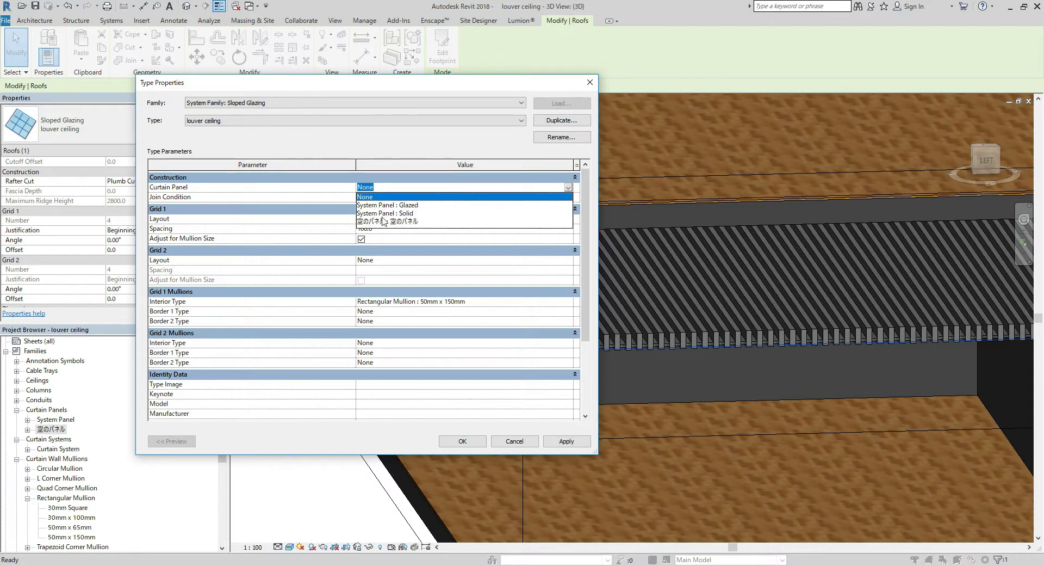
{"action": "left_click", "coordinate": [411, 222]}
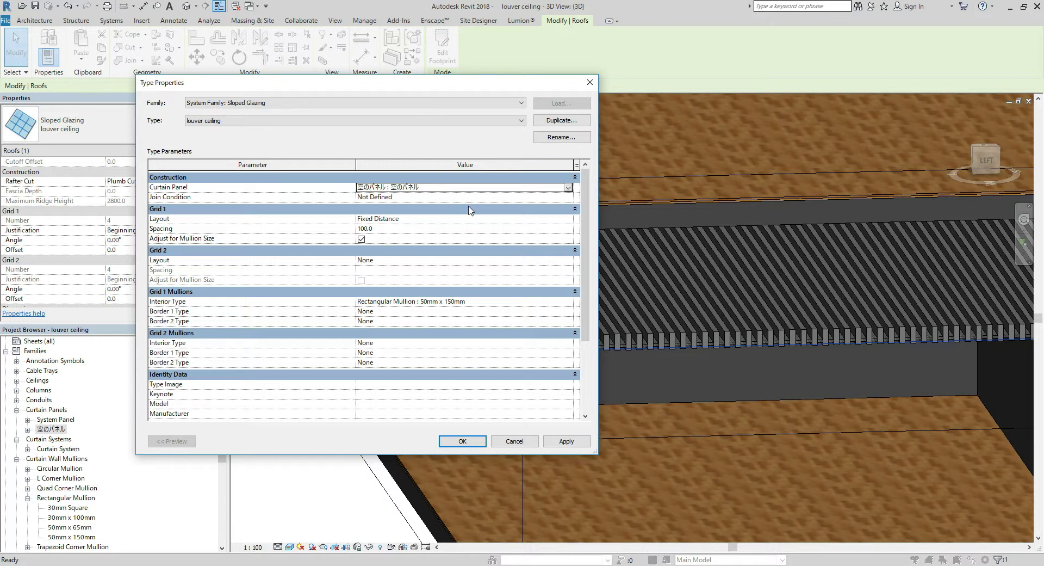
{"action": "left_click", "coordinate": [568, 441]}
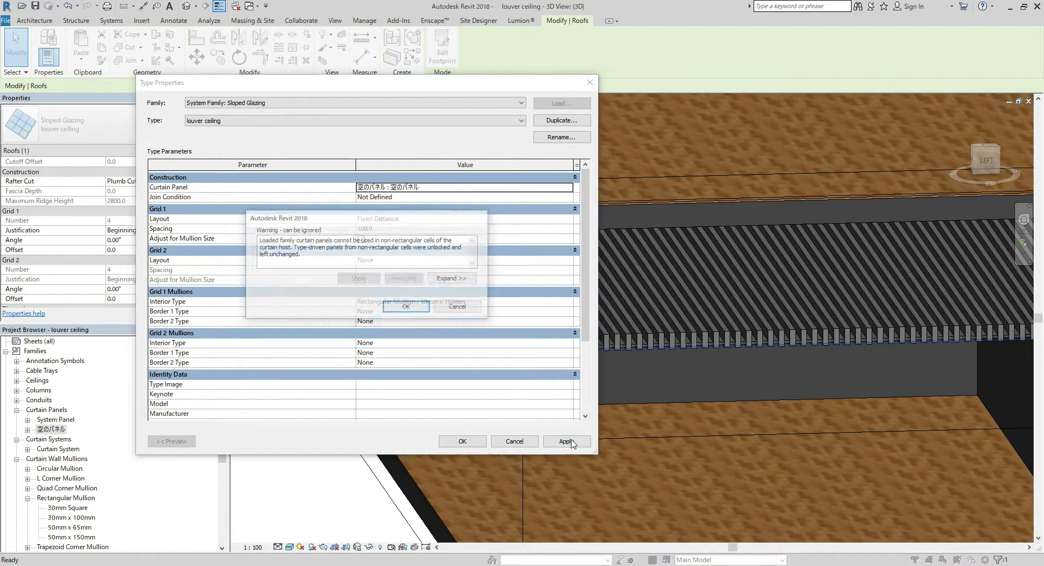
{"action": "left_click", "coordinate": [409, 308]}
{"action": "left_click", "coordinate": [463, 441]}
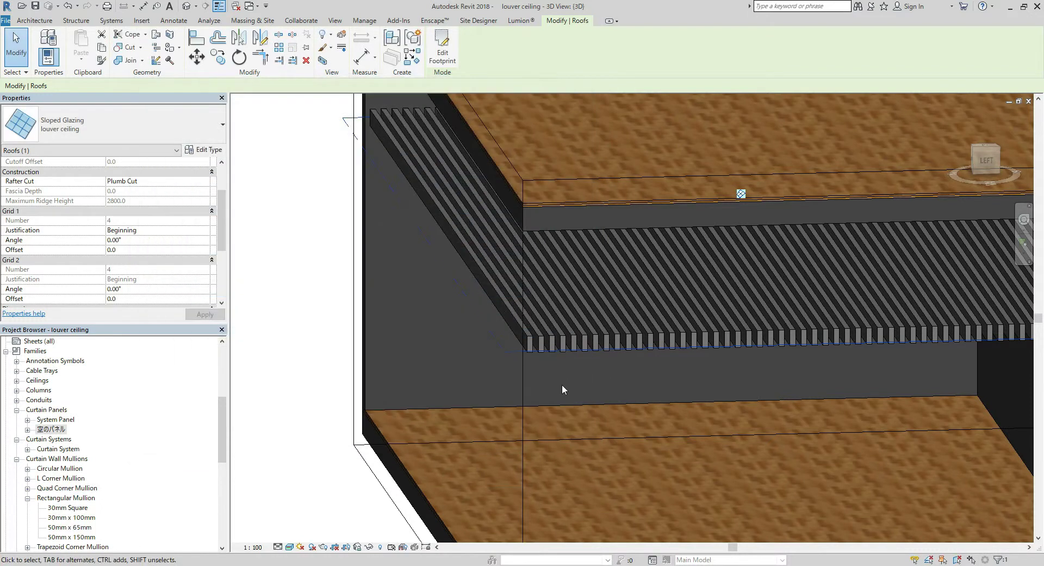
{"action": "scroll", "coordinate": [562, 384], "scroll_direction": "up", "scroll_amount": 3}
{"action": "scroll", "coordinate": [494, 368], "scroll_direction": "up", "scroll_amount": 2}
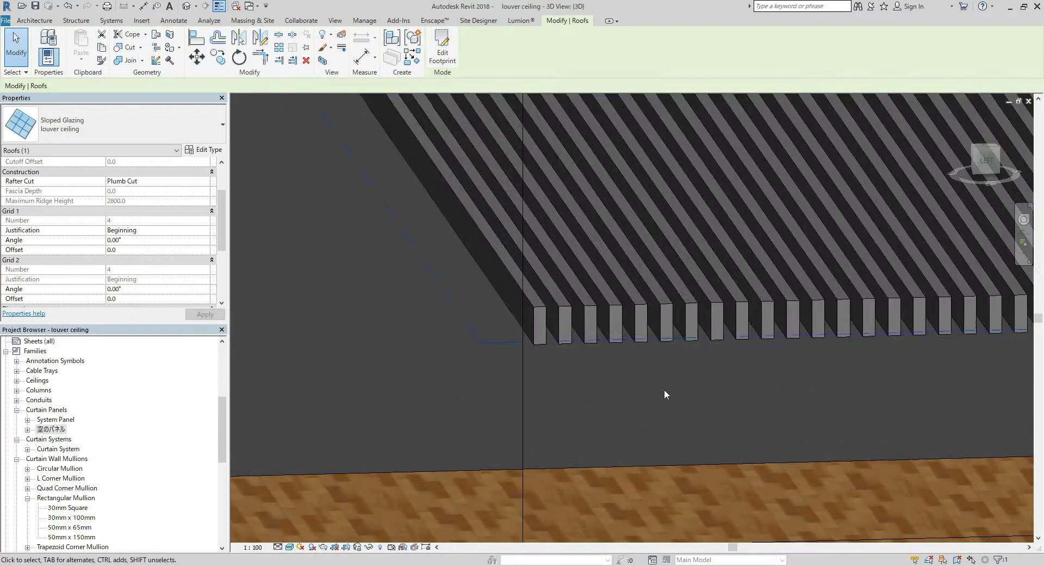
{"action": "key", "text": "Escape"}
Extend the 3D view's section box outward to take in the side wall opposite the windows.
{"action": "scroll", "coordinate": [510, 350], "scroll_direction": "up", "scroll_amount": 2}
{"action": "scroll", "coordinate": [588, 348], "scroll_direction": "down", "scroll_amount": 3}
{"action": "middle_click_drag", "start_coordinate": [602, 344], "coordinate": [688, 363], "text": "shift"}
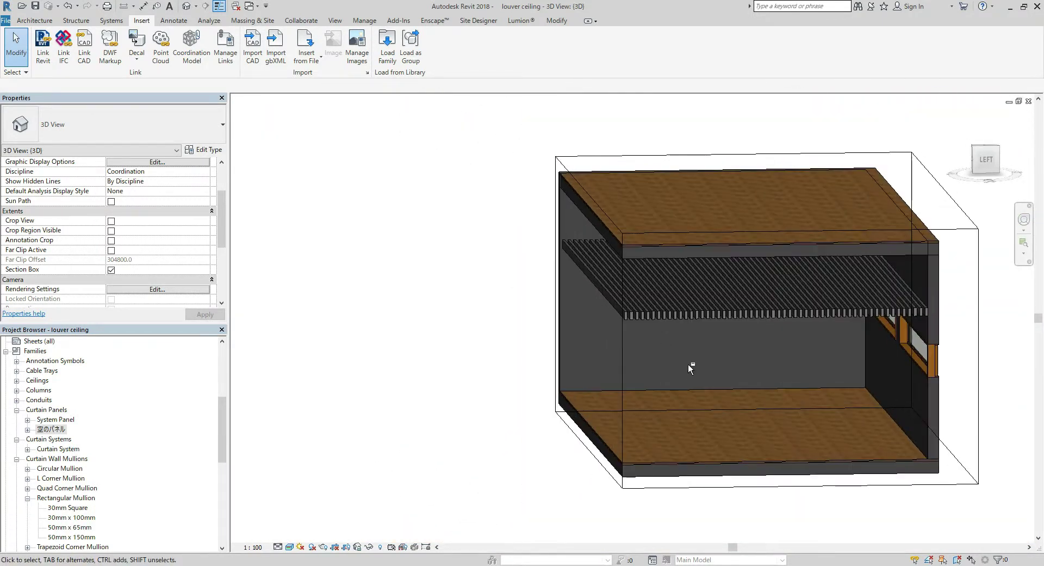
{"action": "left_click", "coordinate": [634, 232]}
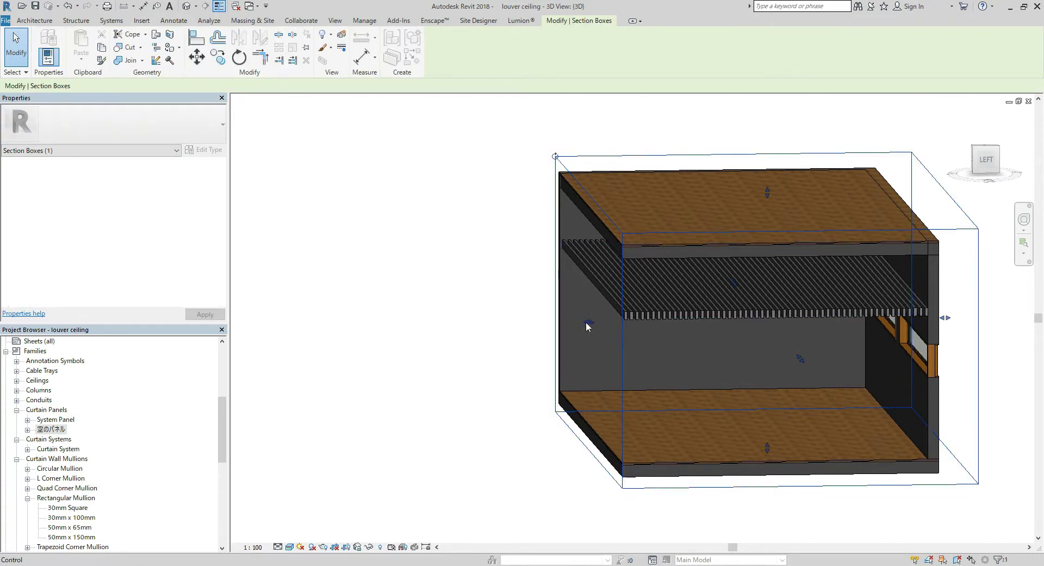
{"action": "left_click_drag", "start_coordinate": [587, 327], "coordinate": [480, 361]}
{"action": "left_click", "coordinate": [443, 372]}
Inspect the louver ceiling inside the room from a lower angle and from the open end.
{"action": "middle_click_drag", "start_coordinate": [684, 379], "coordinate": [632, 324], "text": "shift"}
{"action": "scroll", "coordinate": [632, 324], "scroll_direction": "up", "scroll_amount": 4}
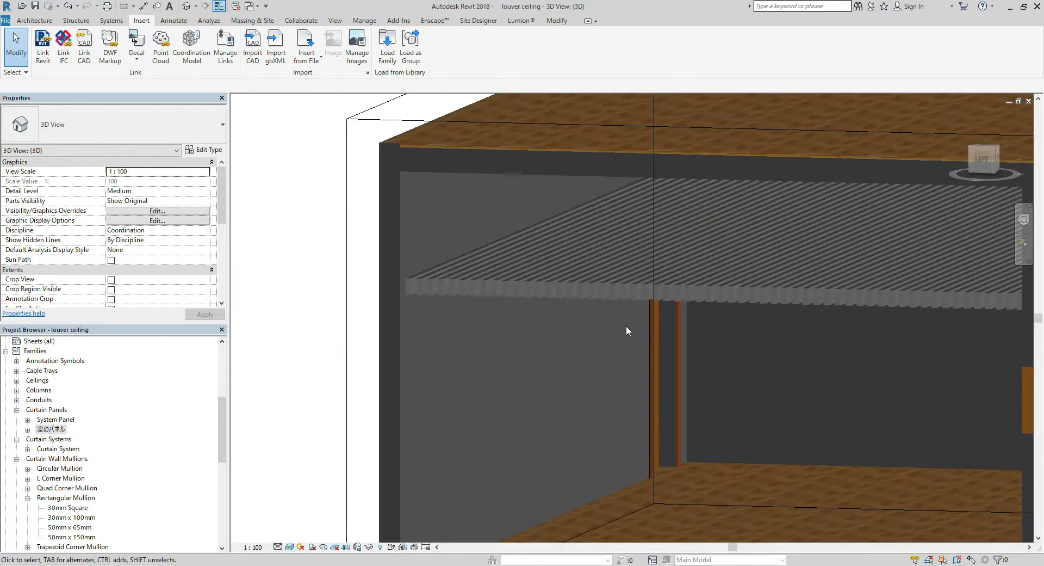
{"action": "scroll", "coordinate": [684, 398], "scroll_direction": "down", "scroll_amount": 2}
{"action": "middle_click_drag", "start_coordinate": [734, 452], "coordinate": [744, 417], "text": "shift"}
{"action": "middle_click_drag", "start_coordinate": [750, 367], "coordinate": [544, 489], "text": "shift"}
{"action": "middle_click_drag", "start_coordinate": [699, 448], "coordinate": [632, 430]}
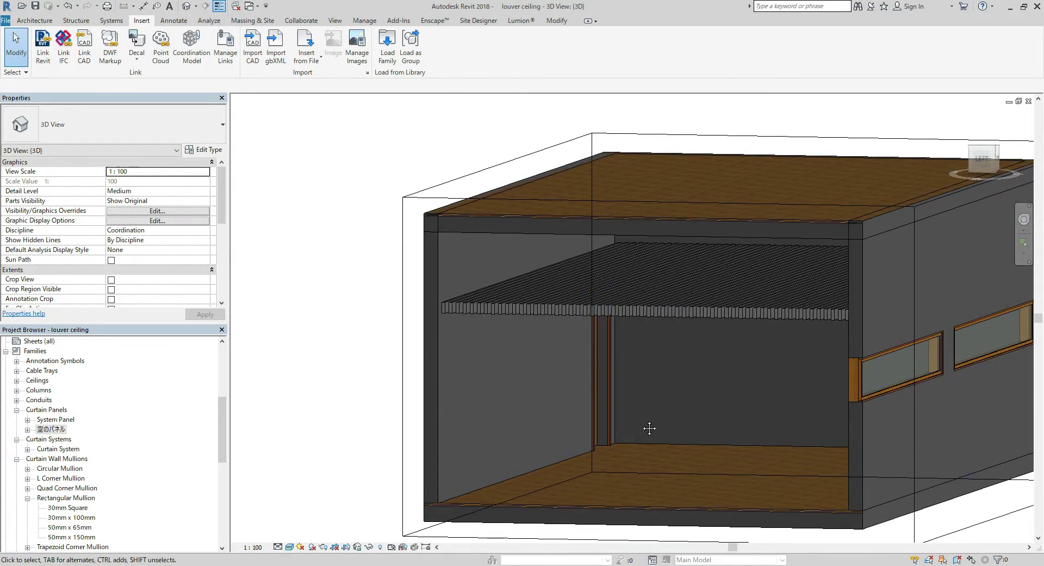